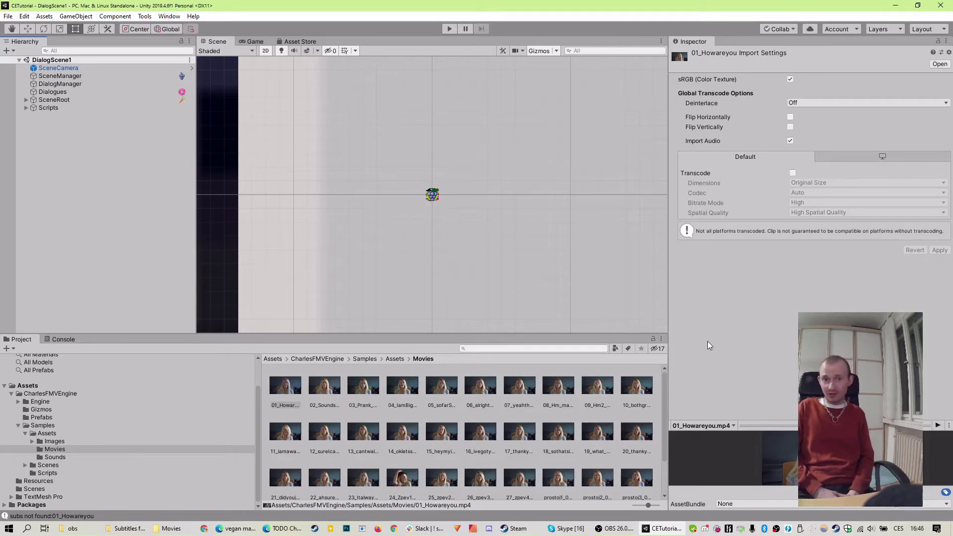
Test the scene in play mode, accepting the incoming call to start the video, then stop
{"action": "left_click", "coordinate": [448, 30]}
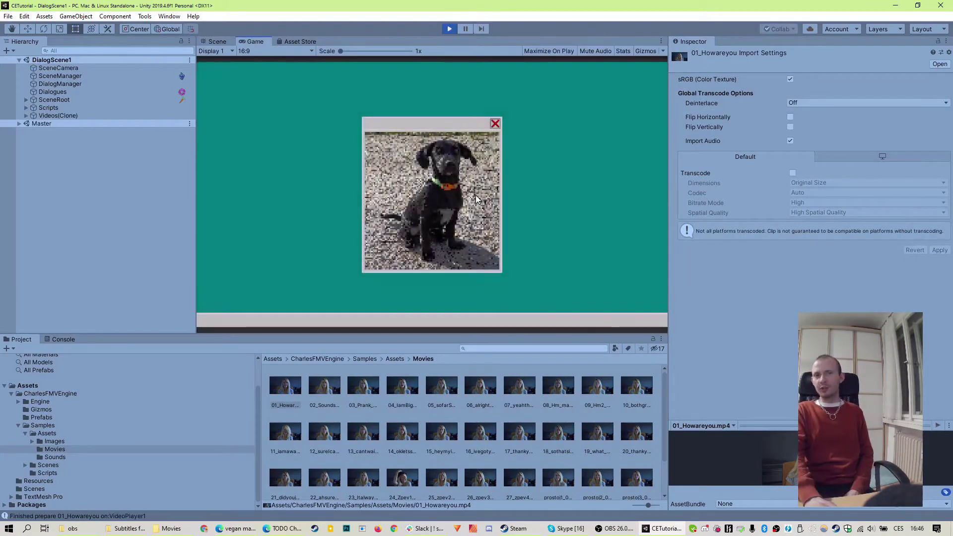
{"action": "left_click", "coordinate": [498, 232]}
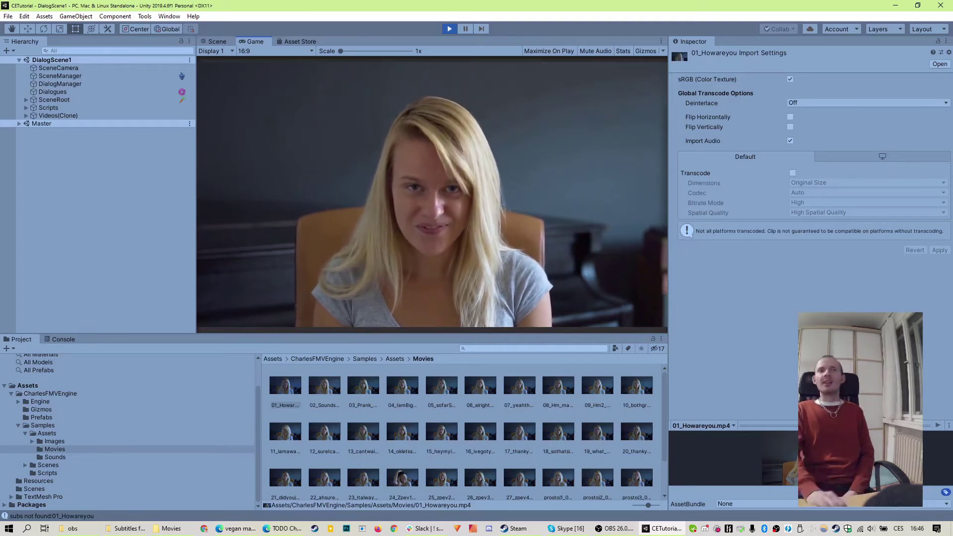
{"action": "left_click", "coordinate": [445, 31]}
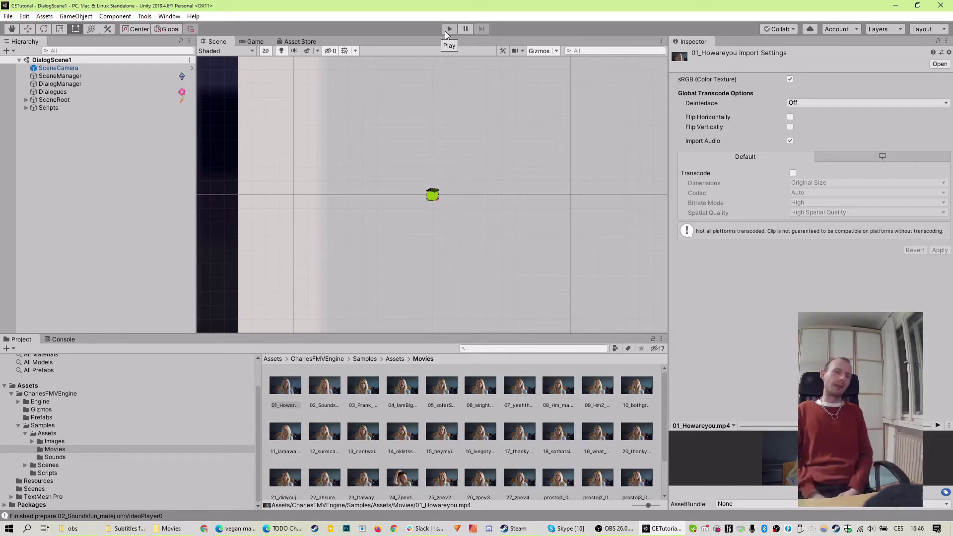
Open the Charles Engine About window and show CEngineSettings, selecting the Languages Size field
{"action": "left_click", "coordinate": [146, 18]}
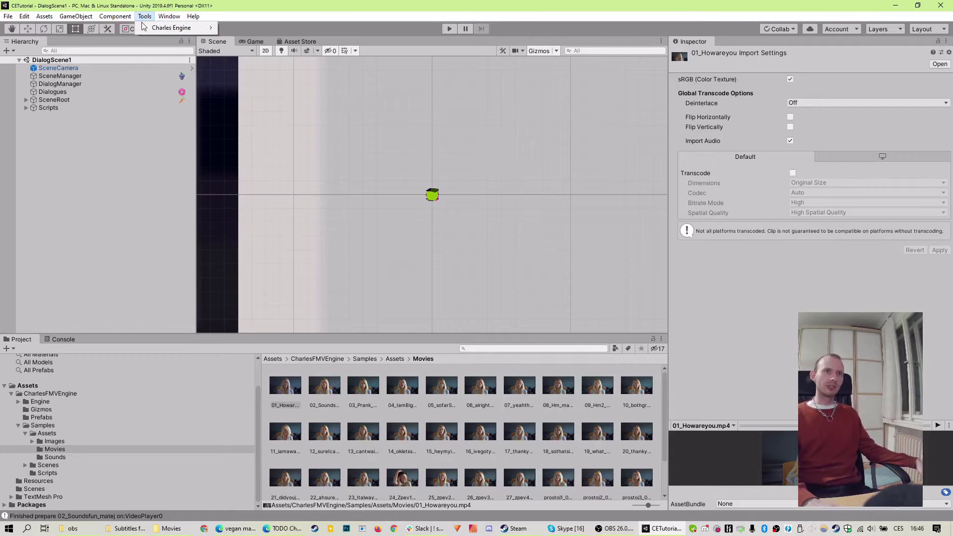
{"action": "mouse_move", "coordinate": [174, 28]}
{"action": "left_click", "coordinate": [260, 114]}
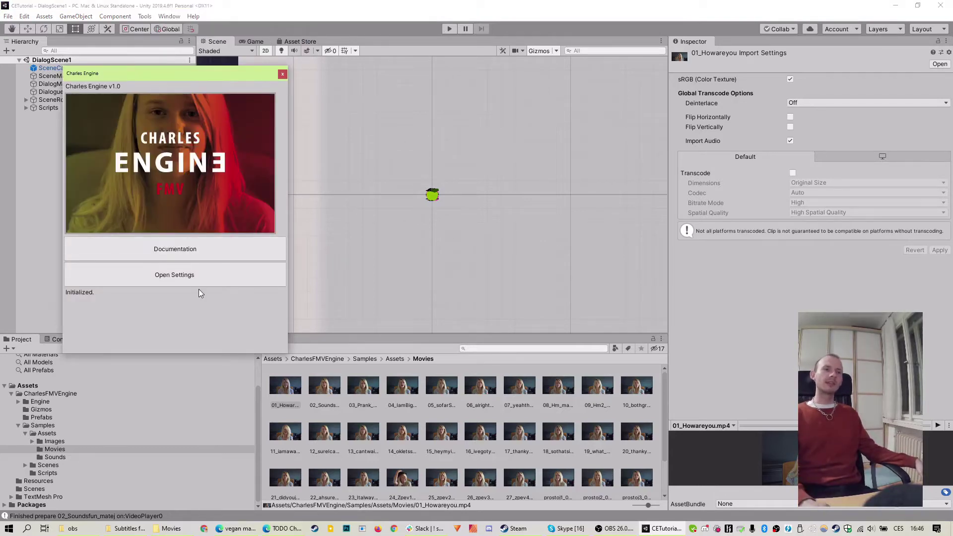
{"action": "left_click", "coordinate": [232, 271]}
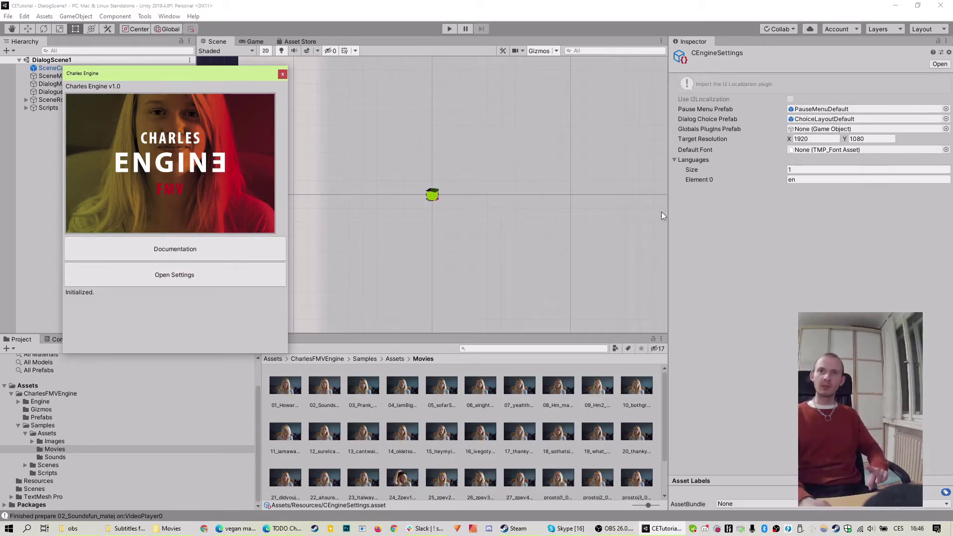
{"action": "left_click", "coordinate": [801, 171]}
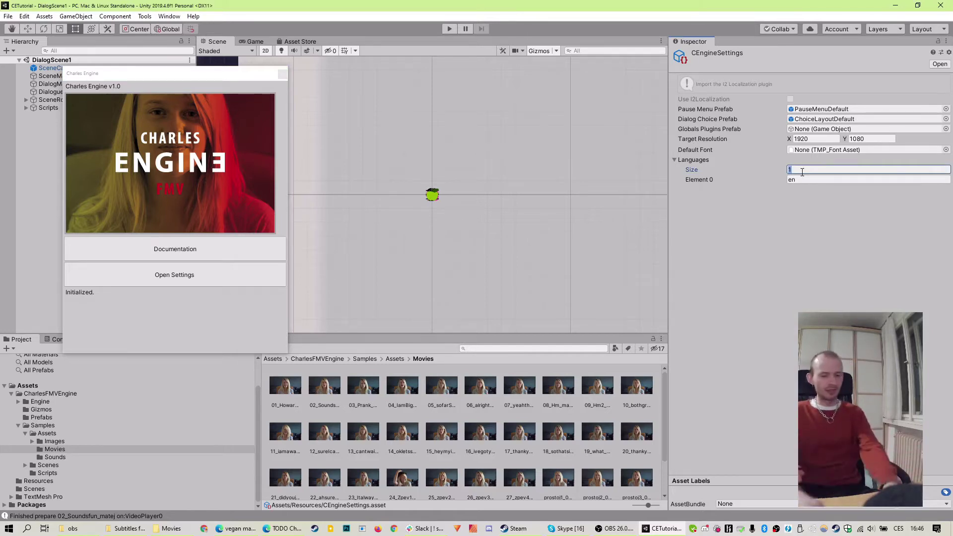
Set Languages Size to 2 and change Element 1 from en to ru
{"action": "key", "text": "Return"}
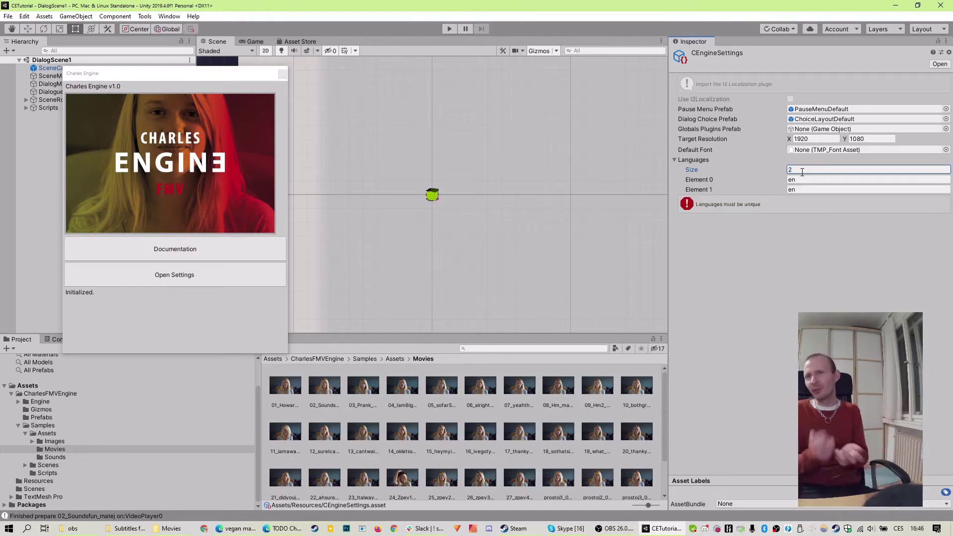
{"action": "left_click", "coordinate": [799, 191]}
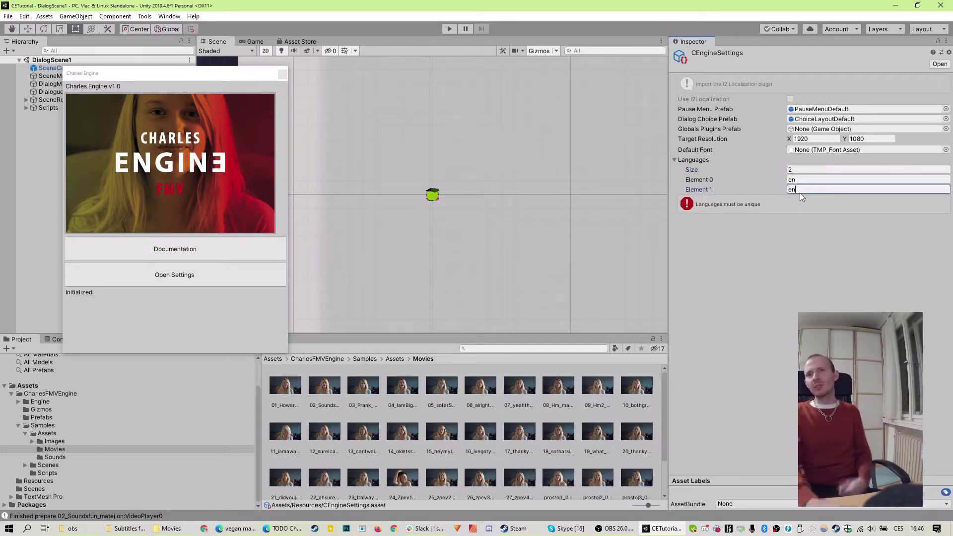
{"action": "key", "text": "BackSpace"}
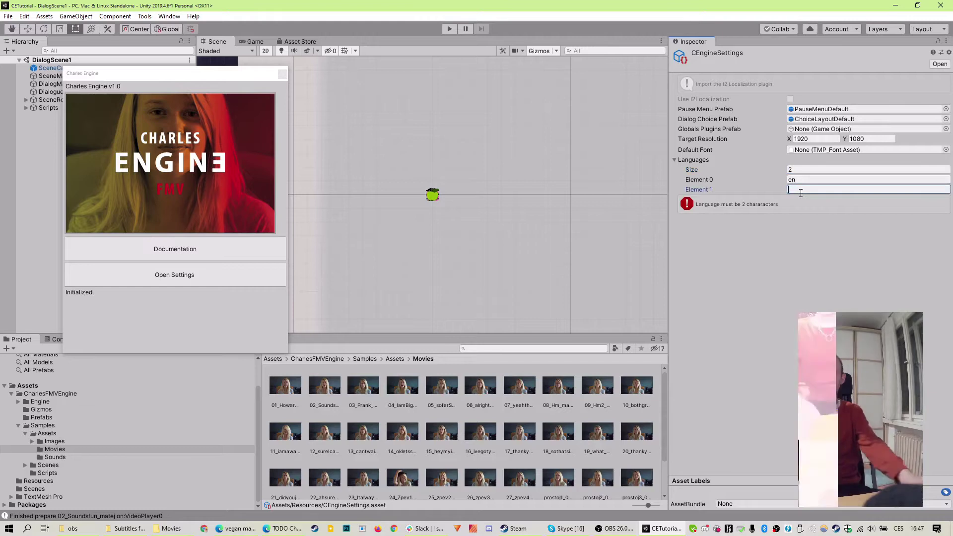
{"action": "type", "text": "ru"}
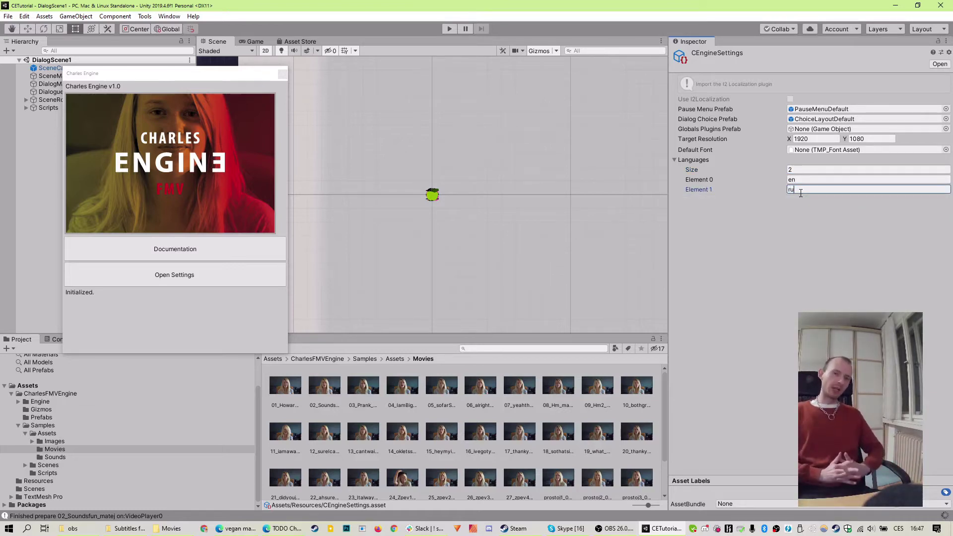
{"action": "key", "text": "Return"}
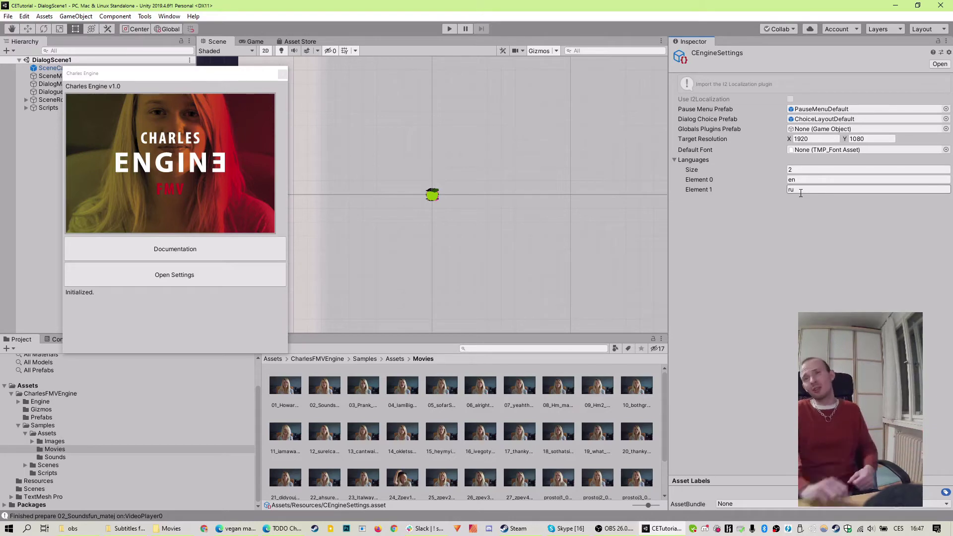
Reduce the Languages Size back to 1, leaving only en, and close the Charles Engine window
{"action": "left_click", "coordinate": [801, 170]}
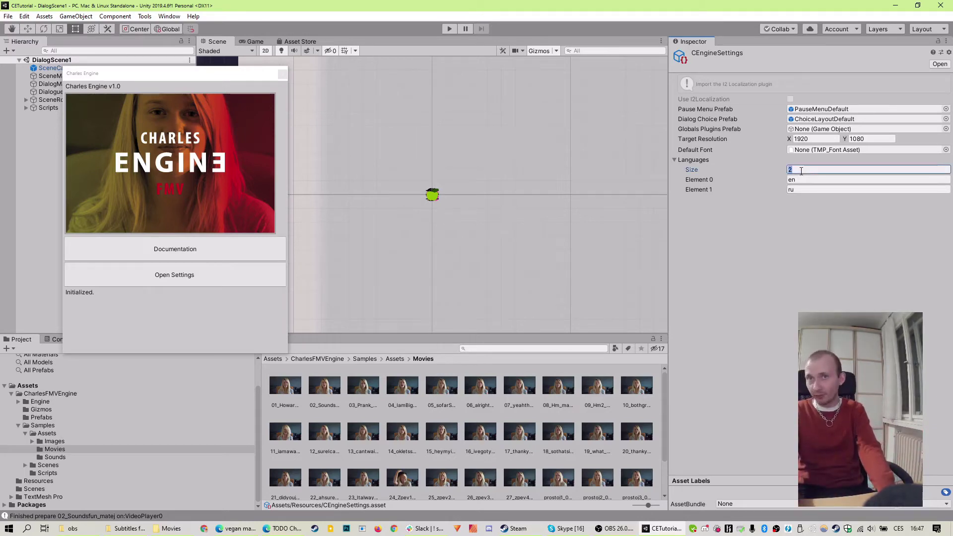
{"action": "type", "text": "1"}
{"action": "key", "text": "Return"}
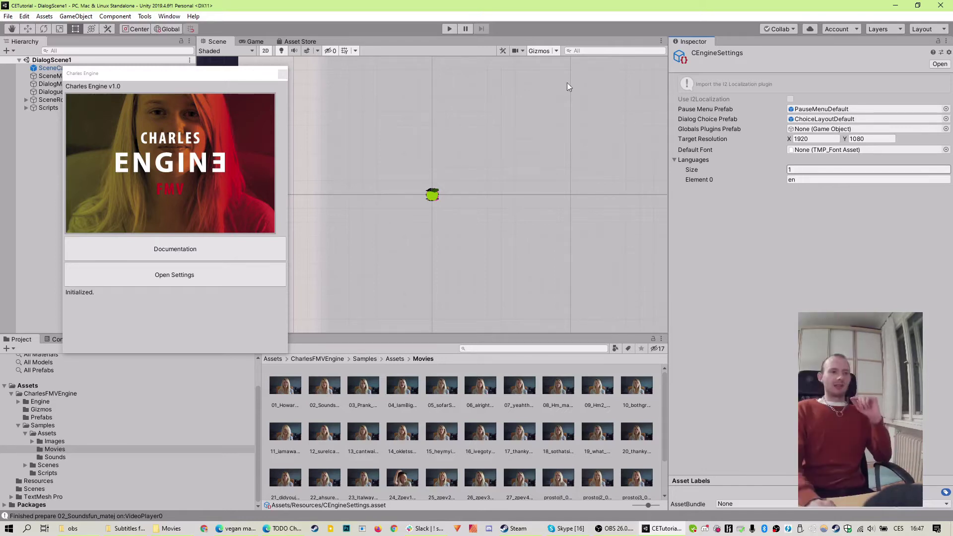
{"action": "left_click", "coordinate": [287, 73]}
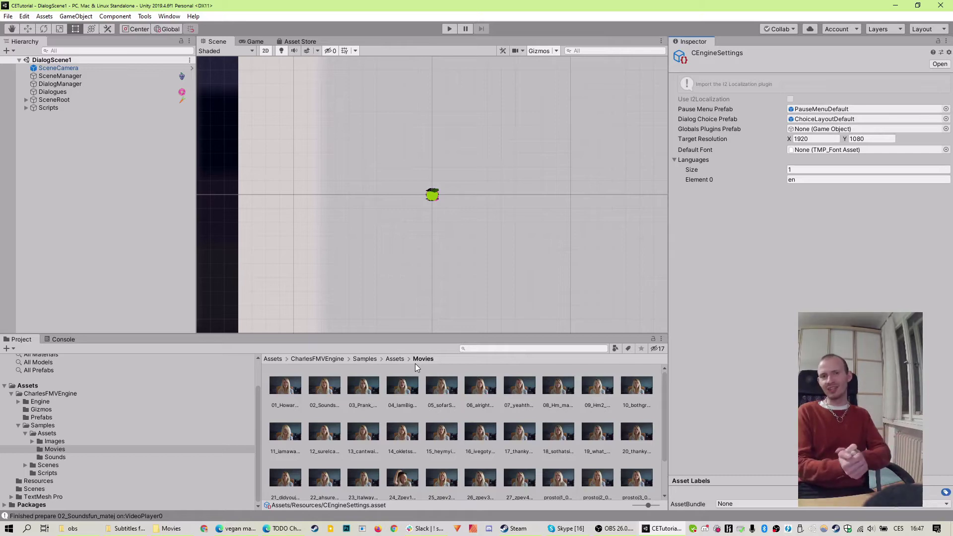
Ping the Video node's clip from the Dialogues tree editor, then select 01_Howareyou in Movies
{"action": "left_click", "coordinate": [75, 90]}
{"action": "left_click", "coordinate": [816, 169]}
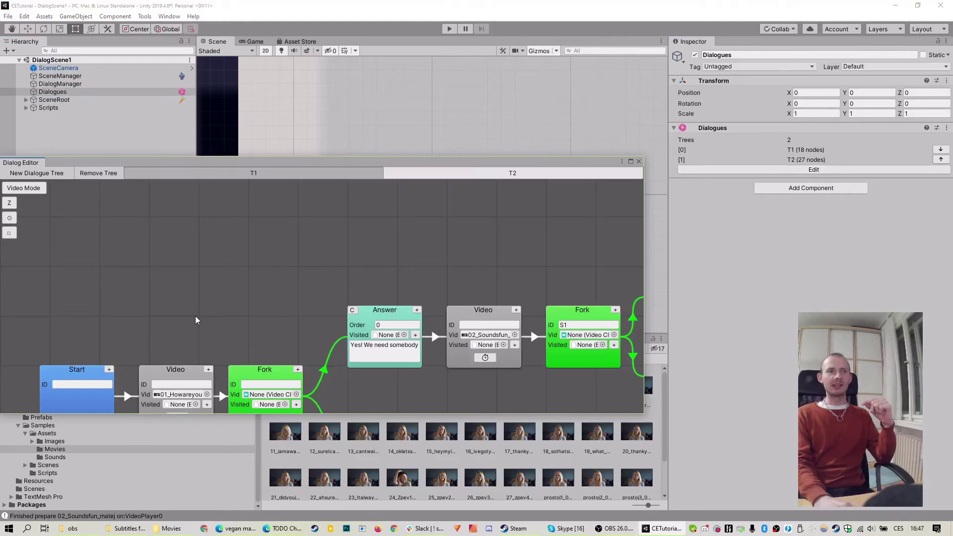
{"action": "left_click", "coordinate": [178, 395]}
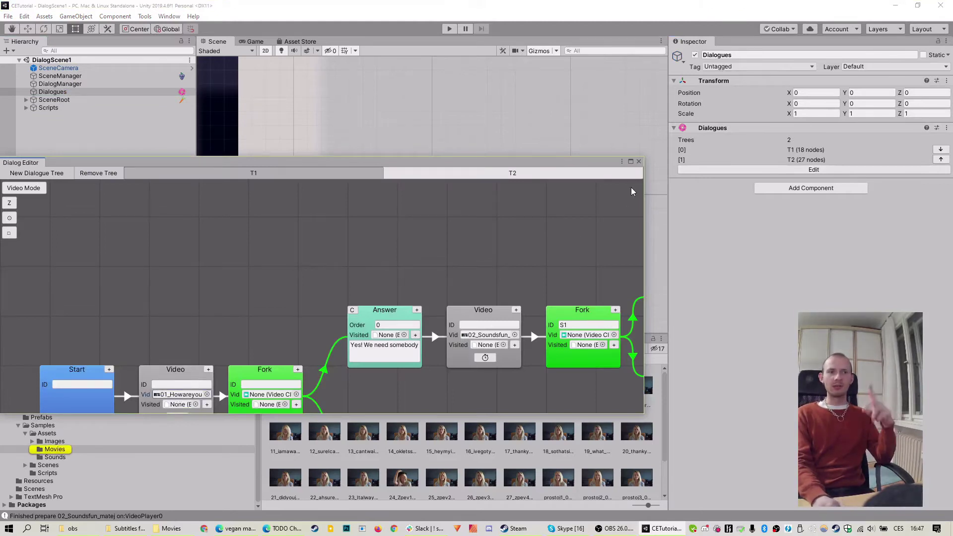
{"action": "left_click", "coordinate": [639, 163]}
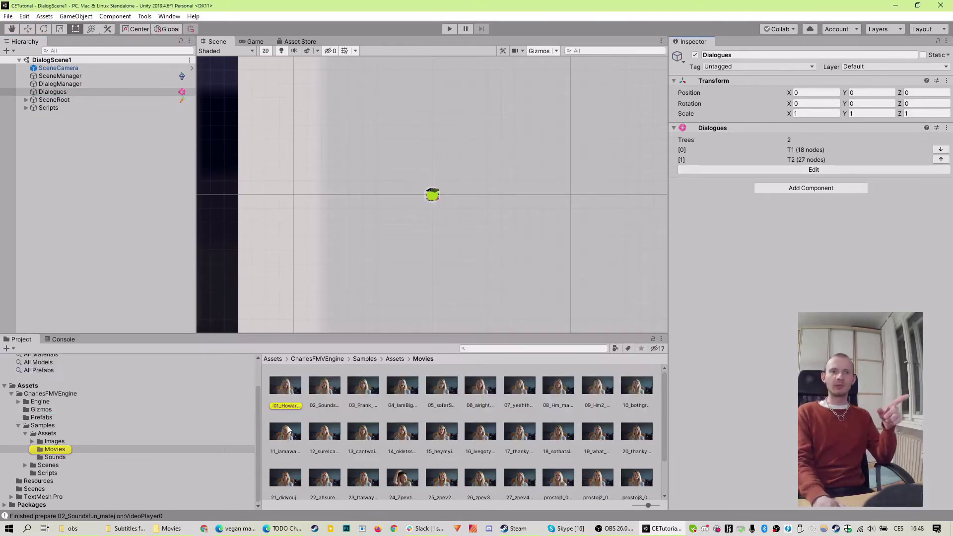
{"action": "left_click", "coordinate": [288, 382]}
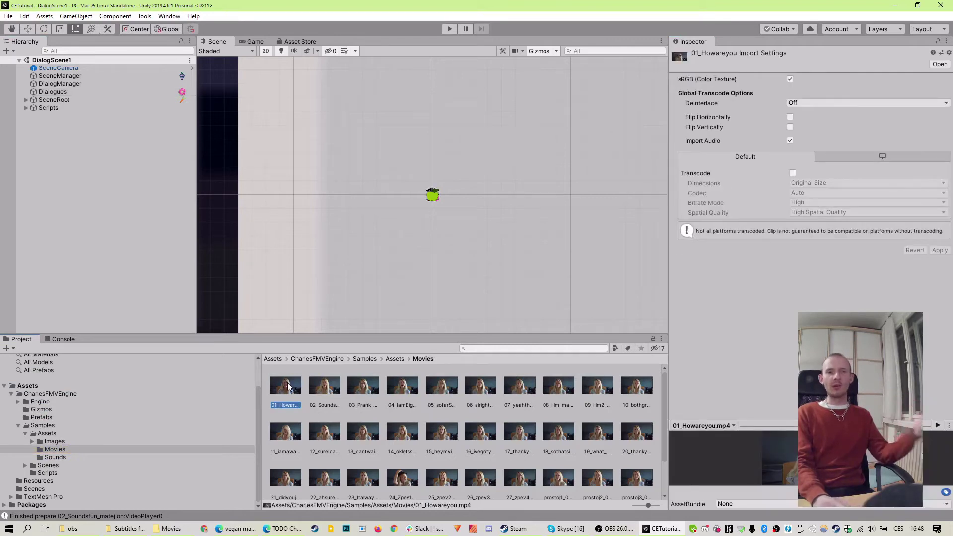
Reveal 01_Howareyou.mp4 in File Explorer and briefly preview it in VLC
{"action": "right_click", "coordinate": [287, 382]}
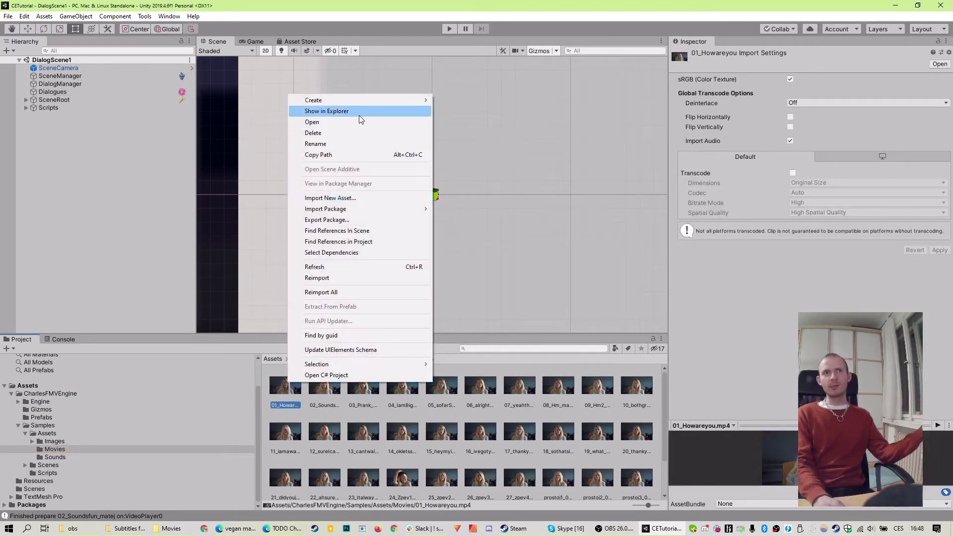
{"action": "left_click", "coordinate": [175, 530]}
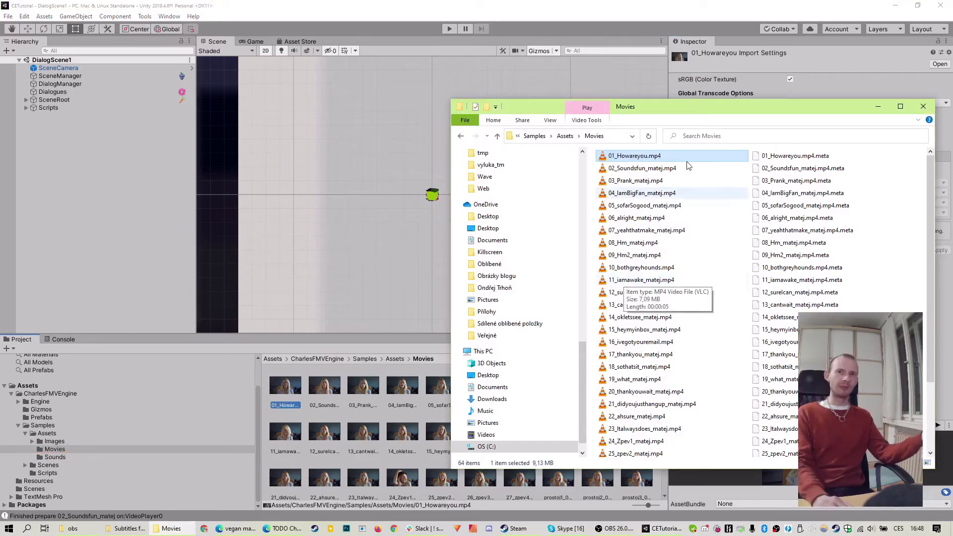
{"action": "double_click", "coordinate": [647, 157]}
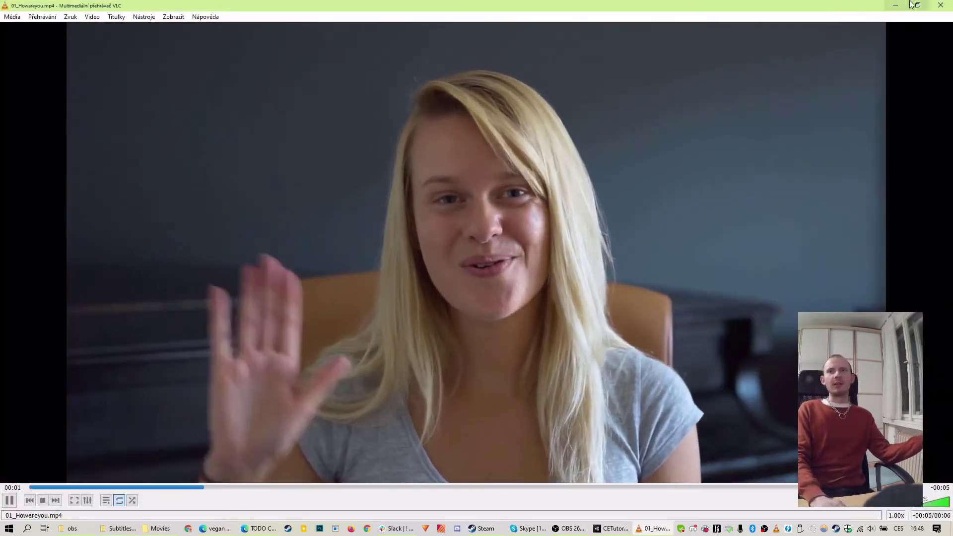
{"action": "left_click", "coordinate": [940, 5]}
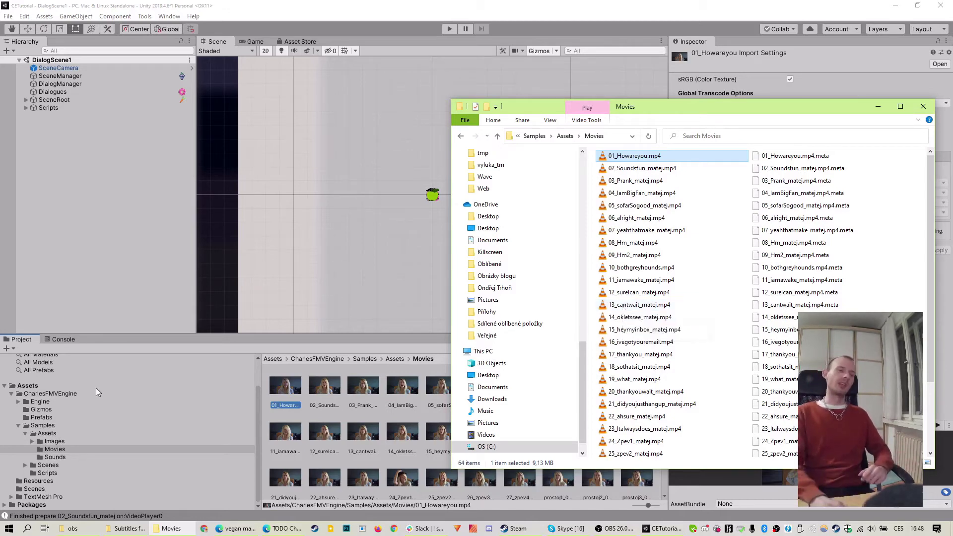
Open 01_Howareyou_matej_clean_en.srt from the Subtitles for the best FMV game folder in Notepad++
{"action": "mouse_move", "coordinate": [128, 530]}
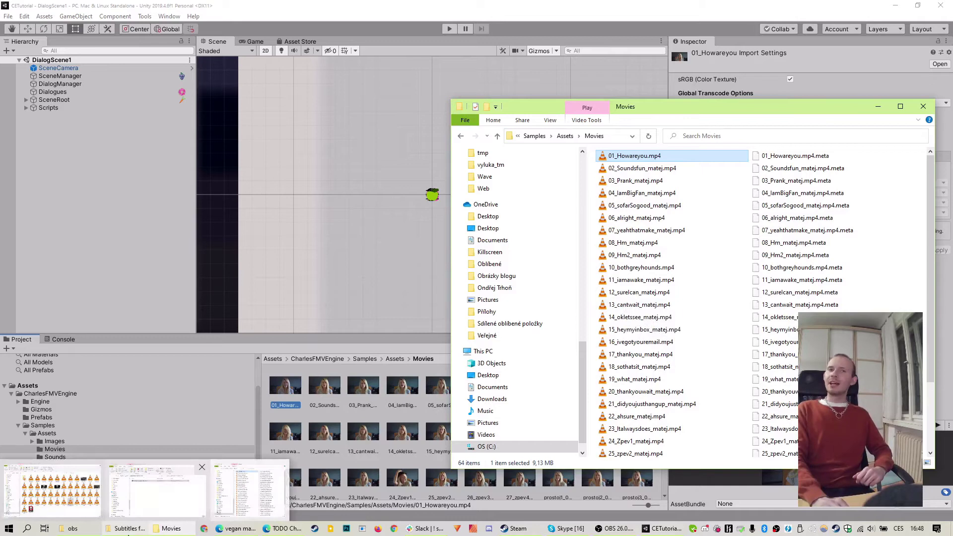
{"action": "left_click", "coordinate": [157, 489]}
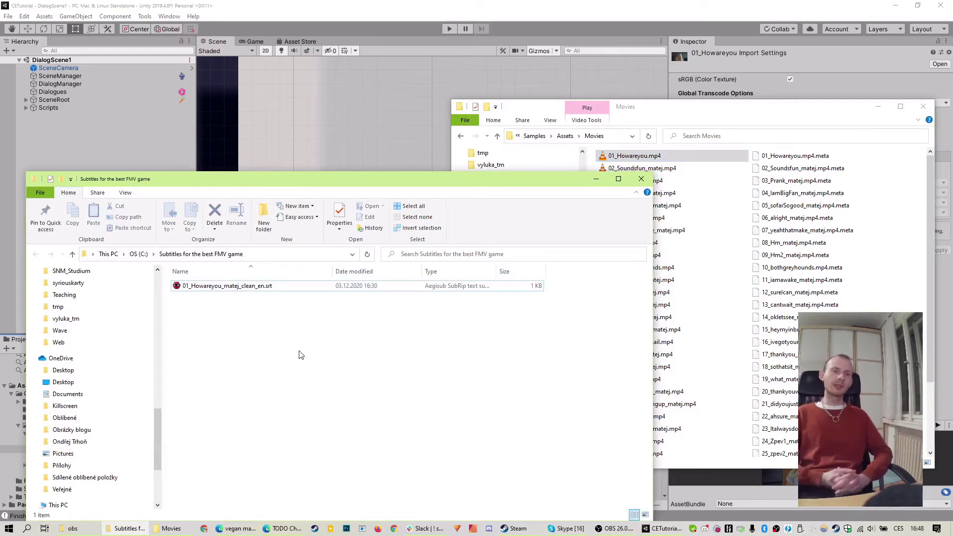
{"action": "double_click", "coordinate": [283, 287]}
{"action": "right_click", "coordinate": [283, 287]}
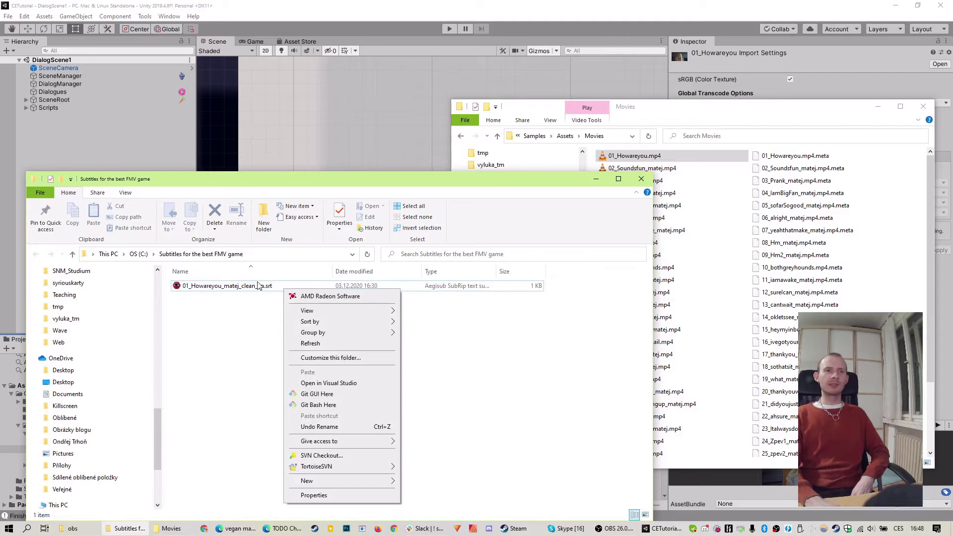
{"action": "left_click", "coordinate": [258, 288]}
{"action": "right_click", "coordinate": [269, 288]}
{"action": "left_click", "coordinate": [329, 355]}
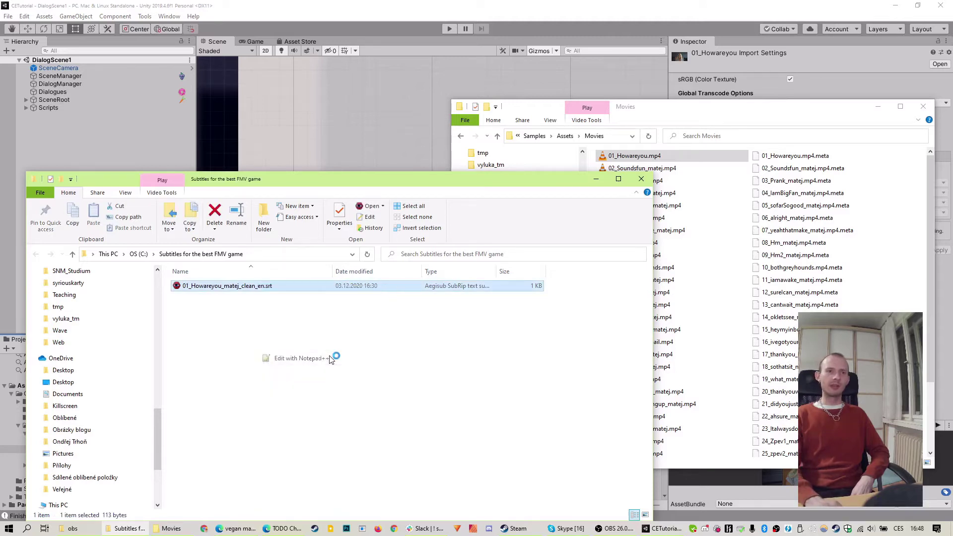
Review the two English subtitle lines, then close Notepad++
{"action": "key", "text": "ctrl+a"}
{"action": "left_click", "coordinate": [276, 210]}
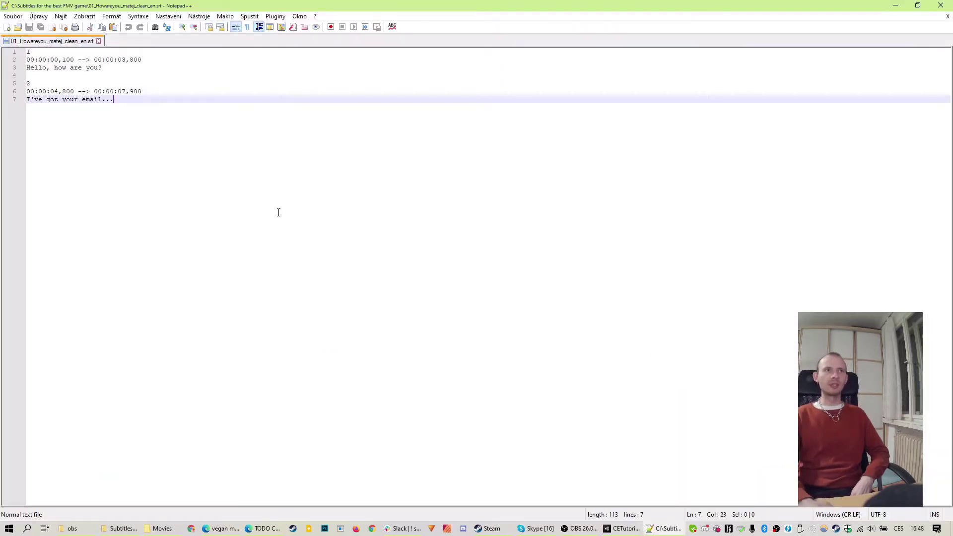
{"action": "left_click", "coordinate": [937, 6]}
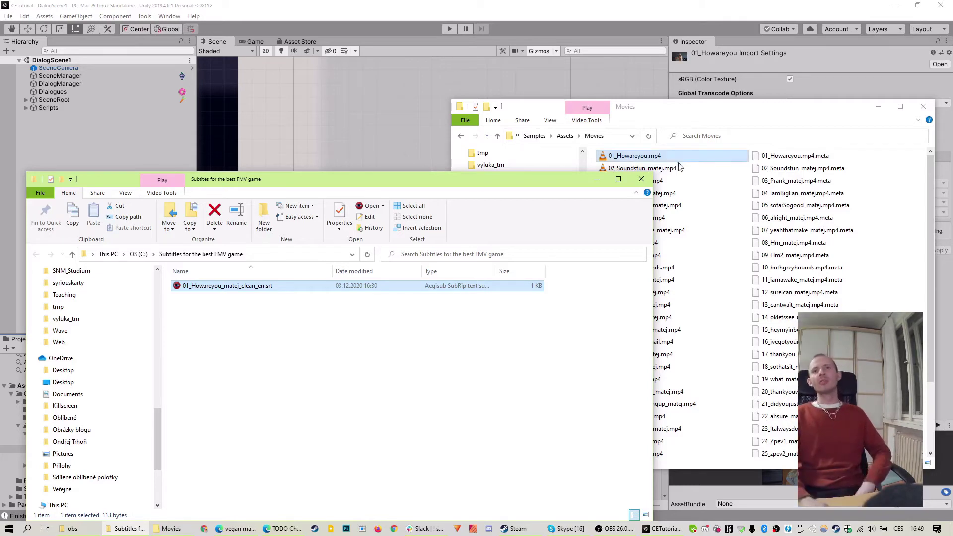
Copy the base name 01_Howareyou from the video file in Movies
{"action": "left_click", "coordinate": [662, 158]}
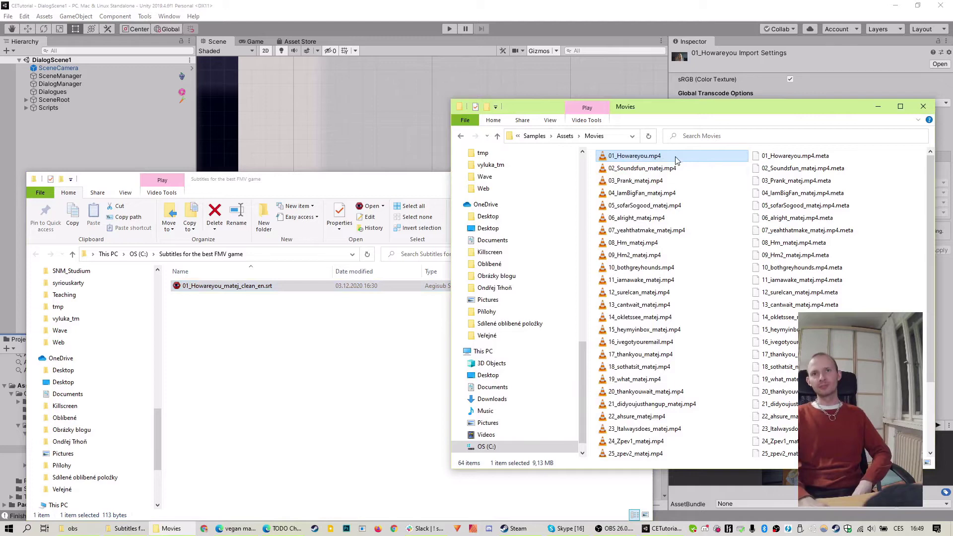
{"action": "key", "text": "F2"}
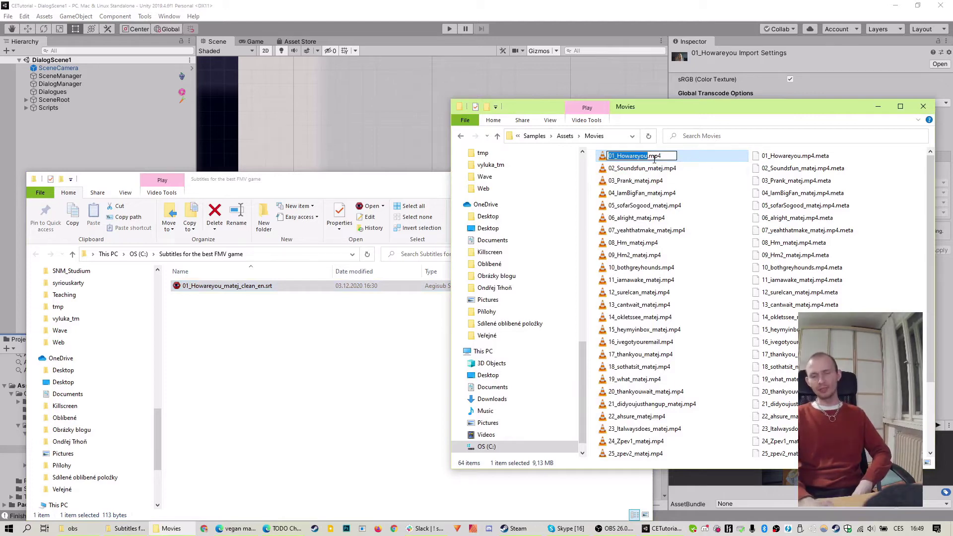
{"action": "key", "text": "Escape"}
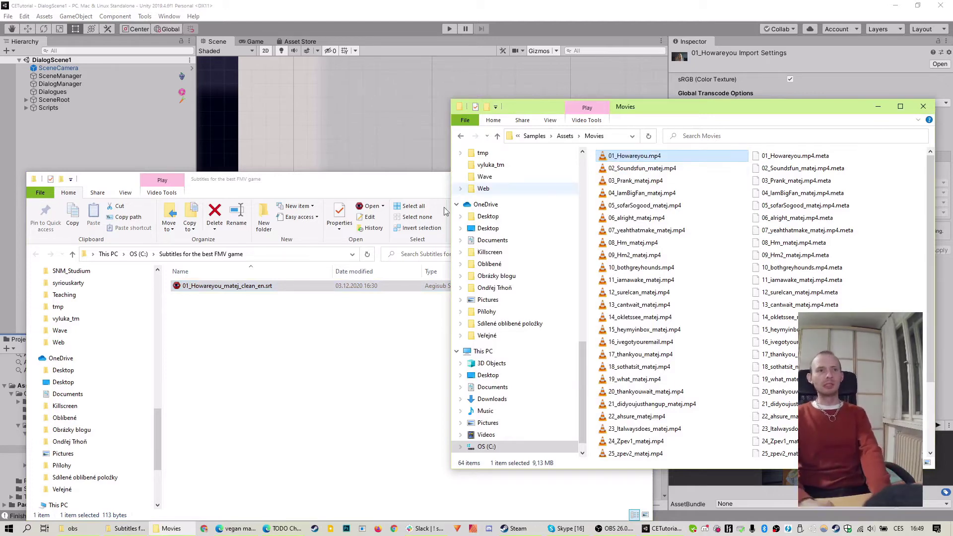
Rename the subtitle file to 01_Howareyou_en.srt and try dragging it toward Movies
{"action": "left_click", "coordinate": [275, 280]}
{"action": "right_click", "coordinate": [275, 281]}
{"action": "right_click", "coordinate": [265, 287]}
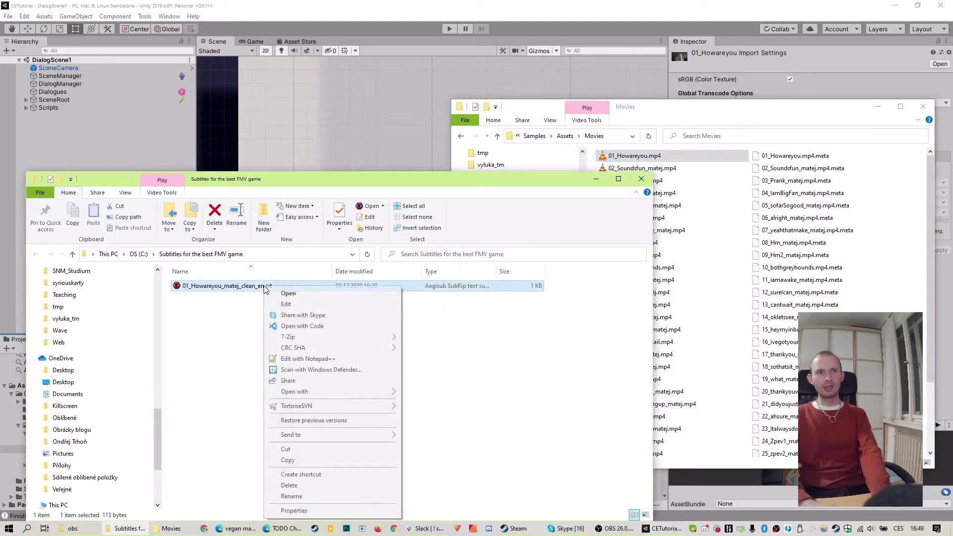
{"action": "left_click", "coordinate": [291, 496]}
{"action": "key", "text": "ctrl+v"}
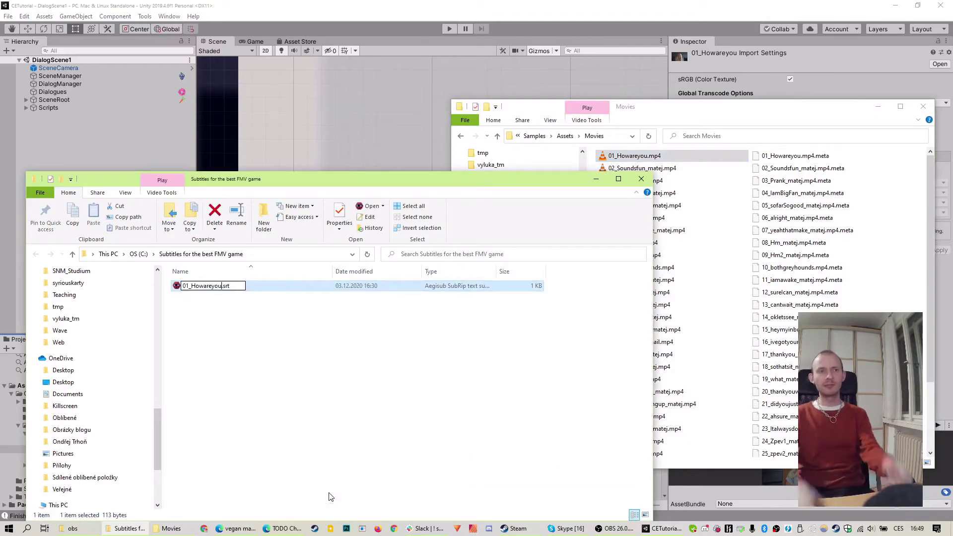
{"action": "type", "text": "_"}
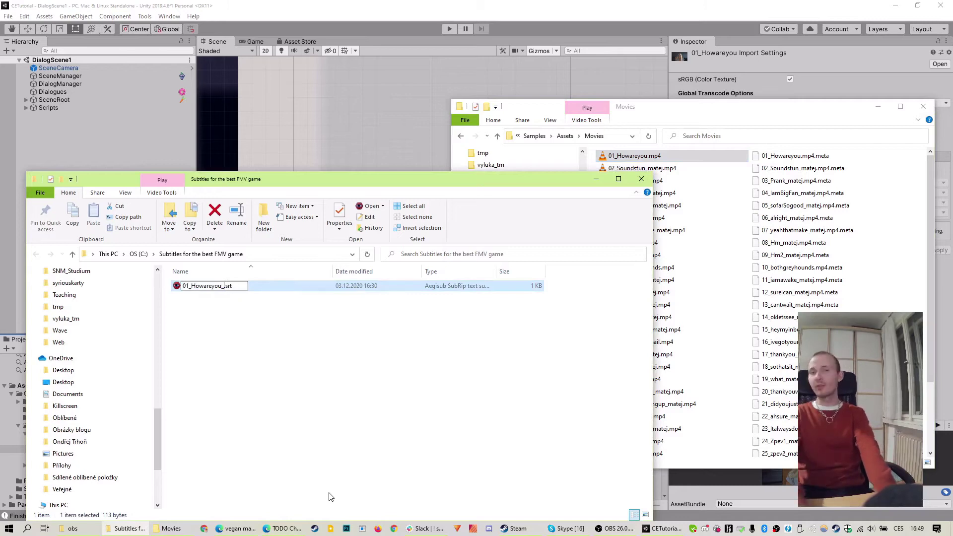
{"action": "type", "text": "en"}
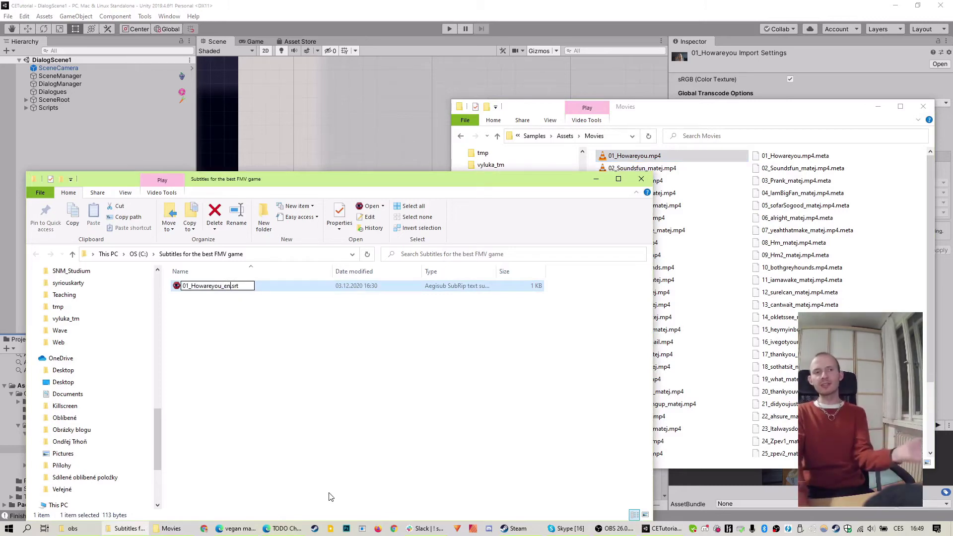
{"action": "key", "text": "Return"}
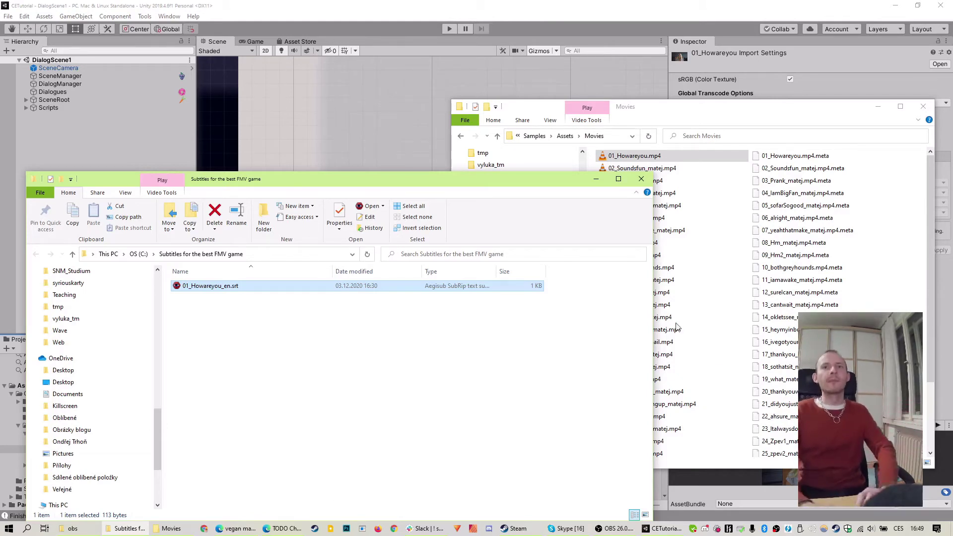
{"action": "left_click", "coordinate": [720, 354]}
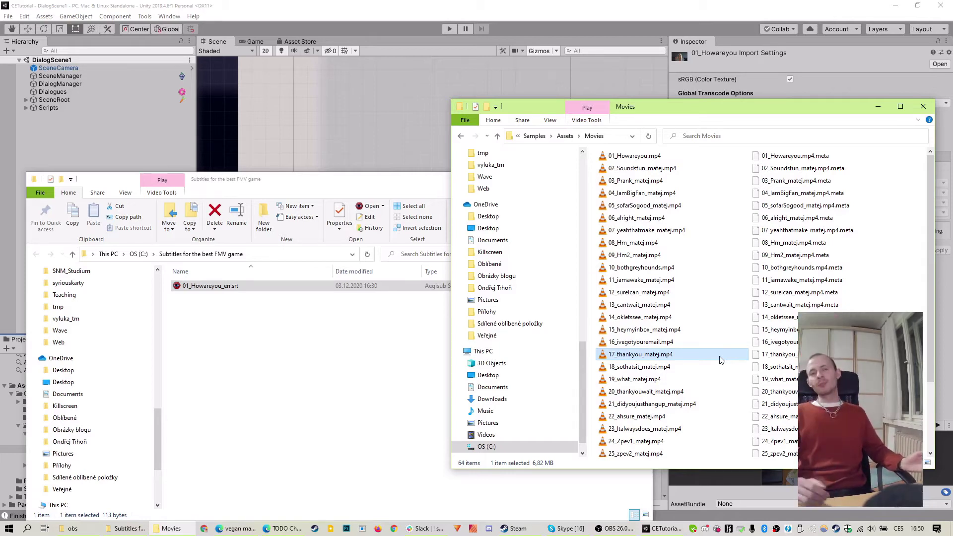
{"action": "left_click_drag", "start_coordinate": [266, 287], "coordinate": [306, 291]}
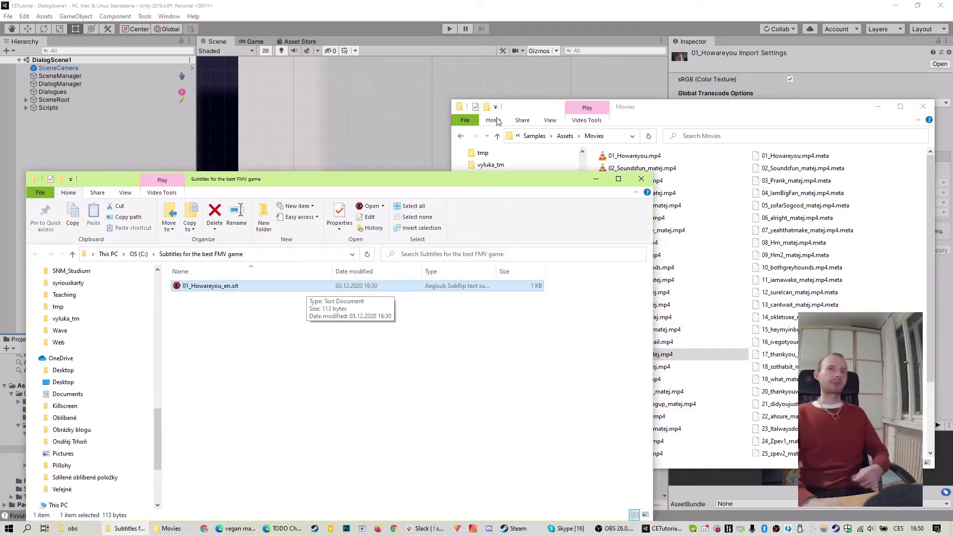
In Assets, add a new folder named Subtitles beside Images, Movies and Sounds
{"action": "left_click", "coordinate": [565, 136]}
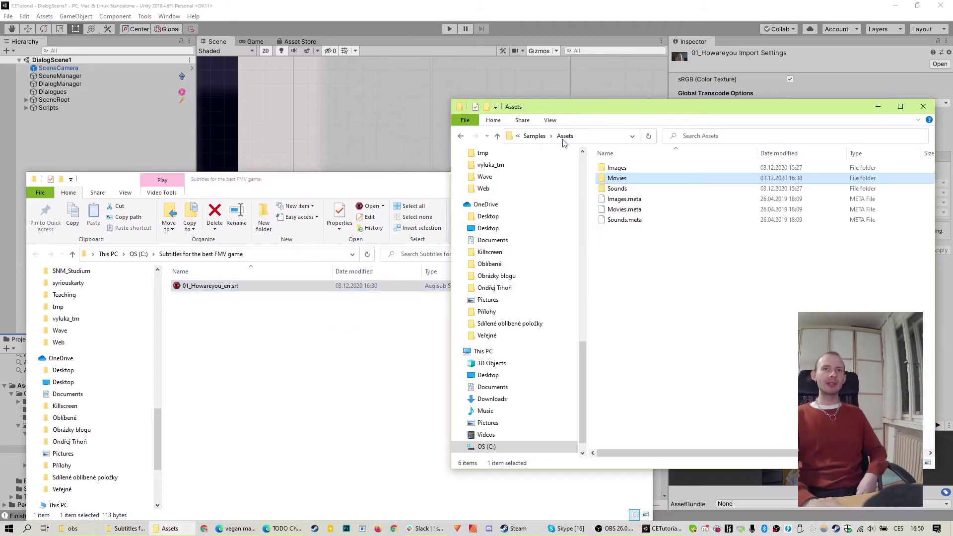
{"action": "left_click", "coordinate": [675, 263]}
{"action": "right_click", "coordinate": [674, 258]}
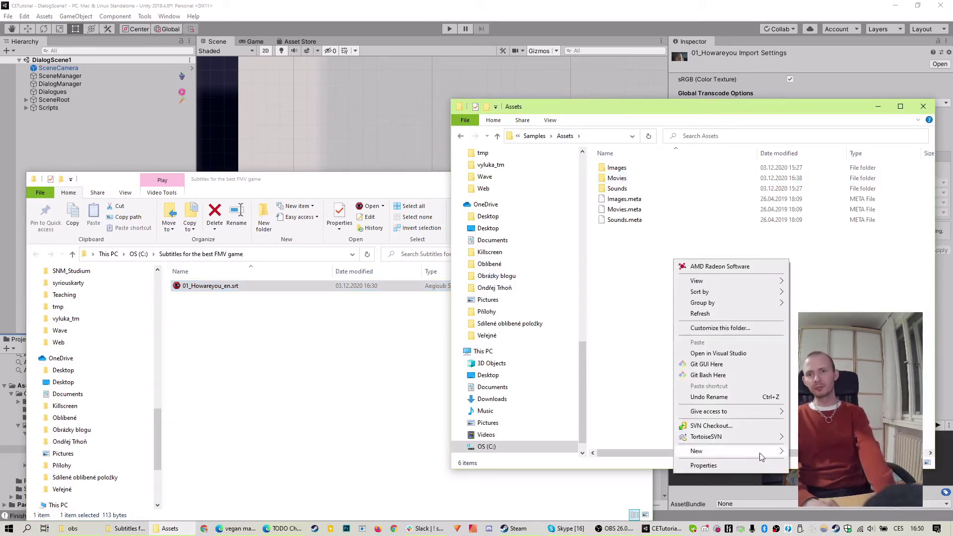
{"action": "left_click", "coordinate": [666, 326]}
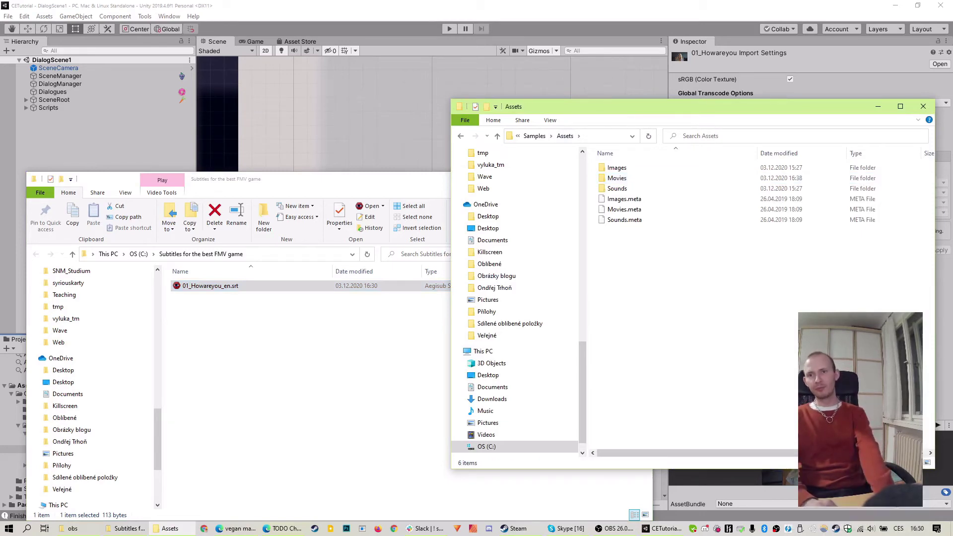
{"action": "right_click", "coordinate": [666, 326]}
{"action": "mouse_move", "coordinate": [733, 299]}
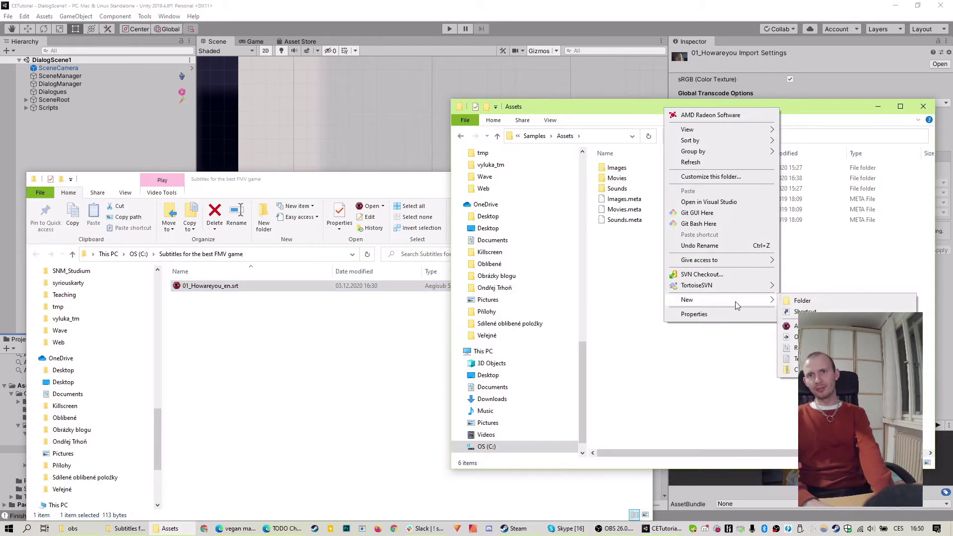
{"action": "left_click", "coordinate": [790, 303]}
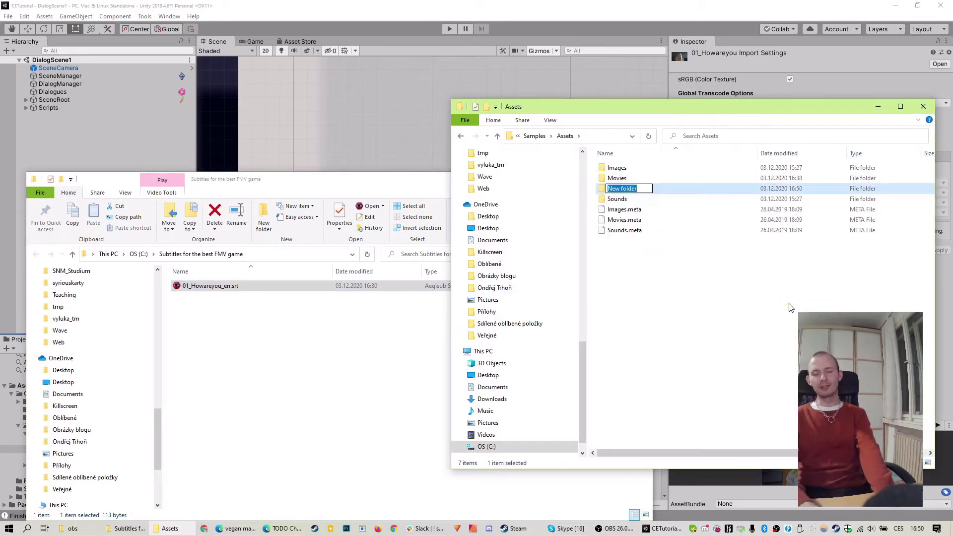
{"action": "type", "text": "Subtitles"}
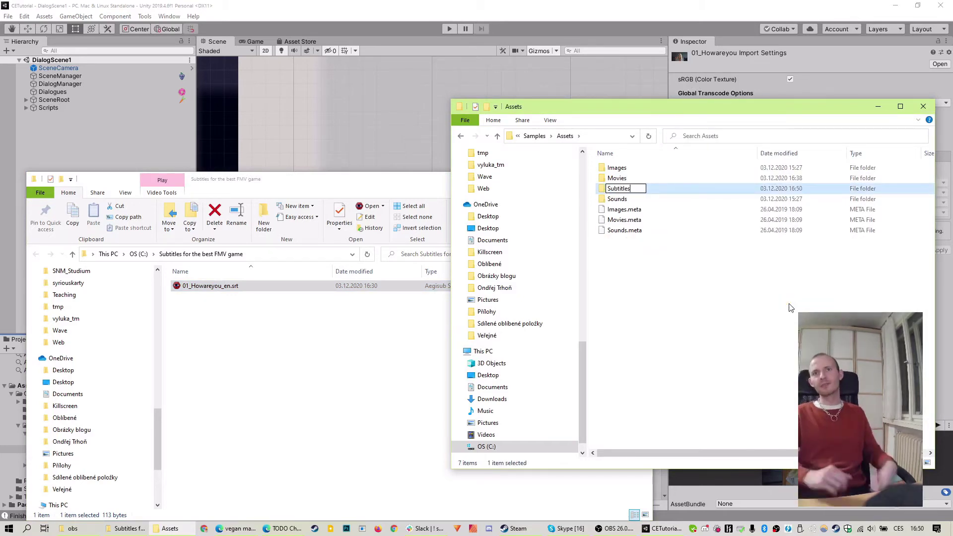
{"action": "key", "text": "Return"}
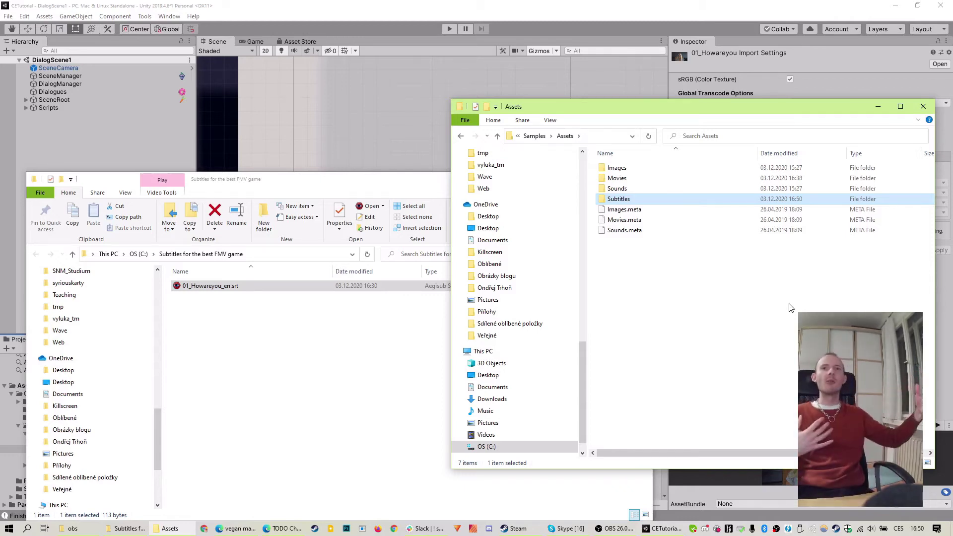
Open Subtitles, drag the .srt into it, then drag it back to its original folder
{"action": "key", "text": "Return"}
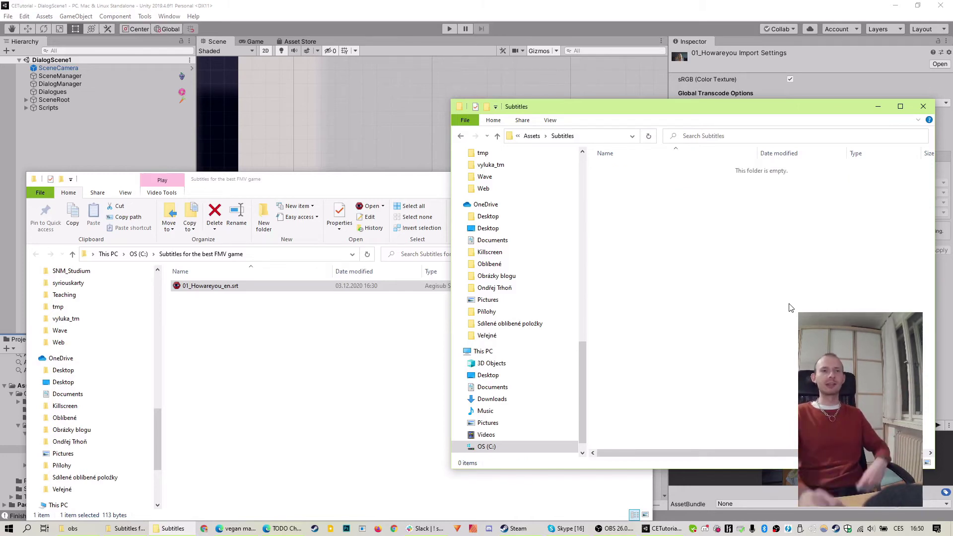
{"action": "left_click_drag", "start_coordinate": [313, 285], "coordinate": [685, 273]}
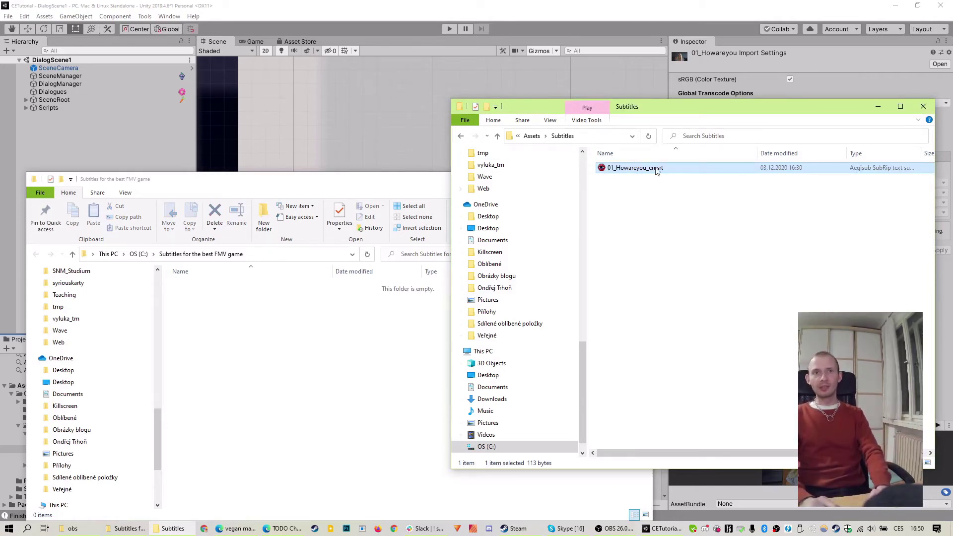
{"action": "left_click_drag", "start_coordinate": [657, 171], "coordinate": [379, 358]}
Return to Assets, open Movies, and play 01_Howareyou.mp4
{"action": "left_click", "coordinate": [532, 136]}
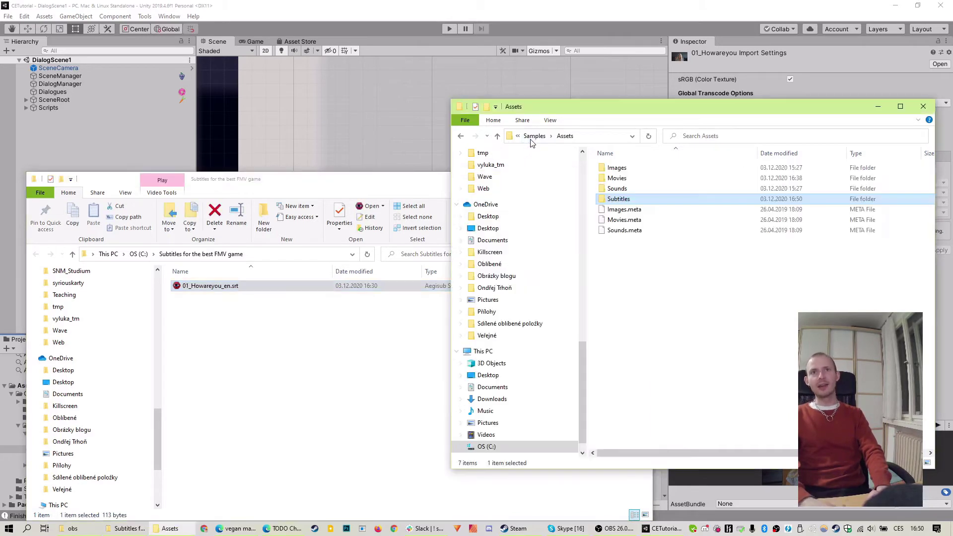
{"action": "double_click", "coordinate": [685, 178]}
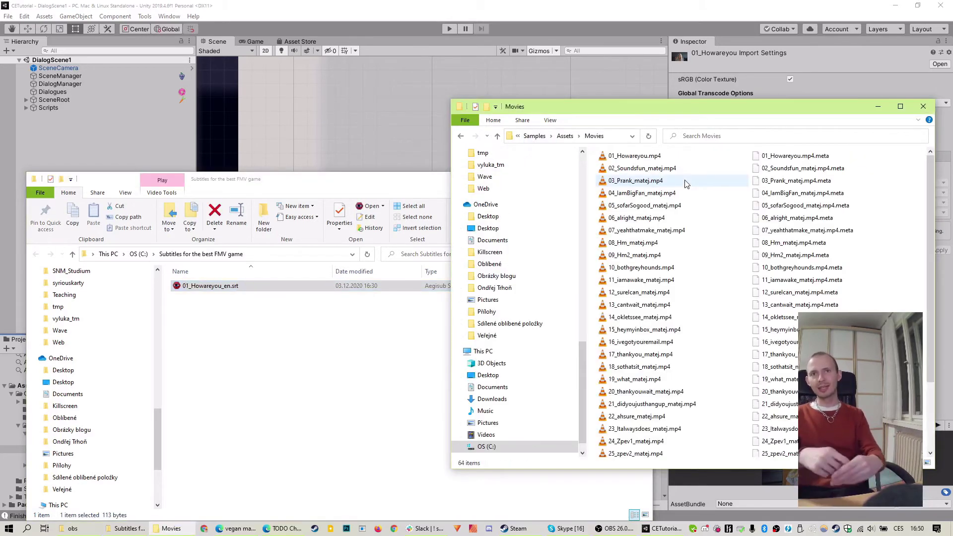
{"action": "double_click", "coordinate": [654, 157]}
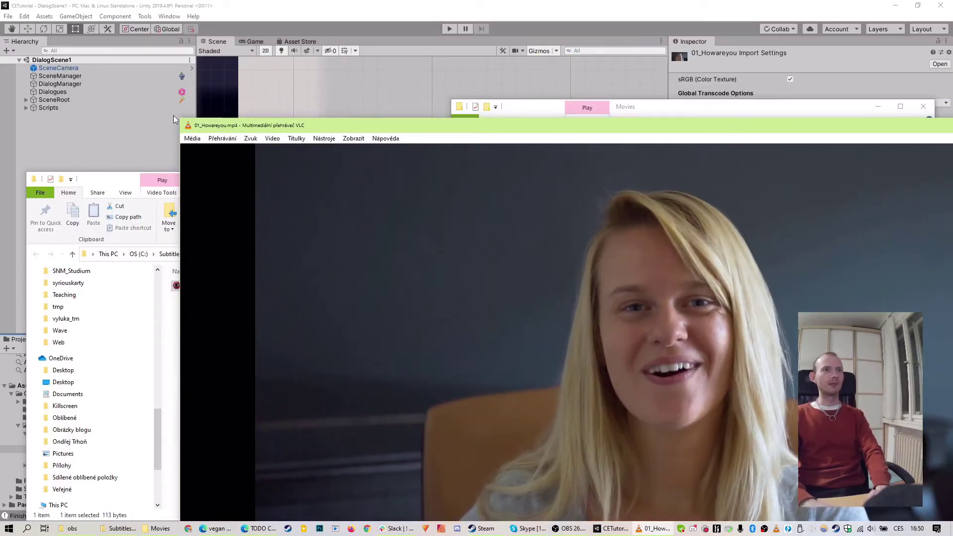
Shrink the VLC window playing 01_Howareyou.mp4 to uncover the Explorer windows
{"action": "left_click_drag", "start_coordinate": [176, 116], "coordinate": [655, 304]}
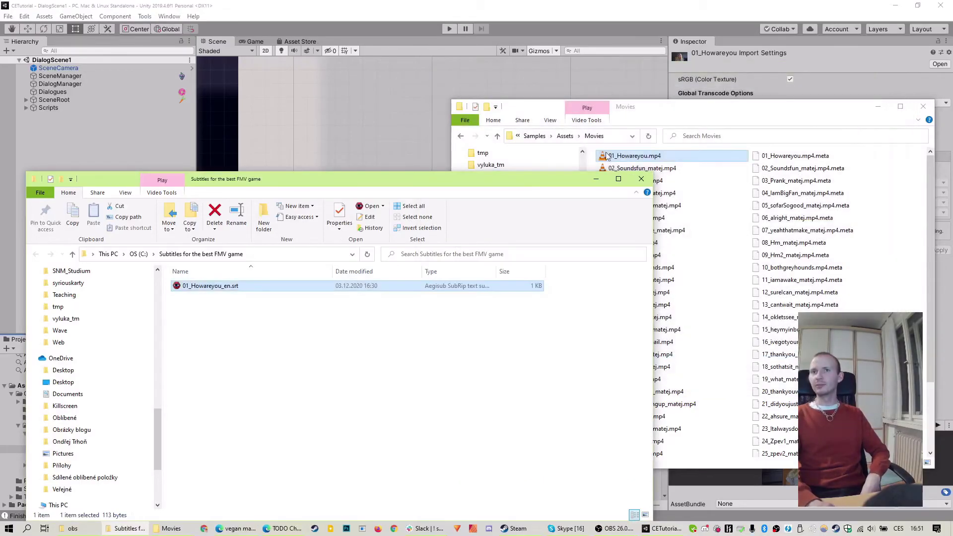
Move 01_Howareyou_en.srt from the download folder into Assets/Subtitles, then return to Unity
{"action": "left_click", "coordinate": [461, 136]}
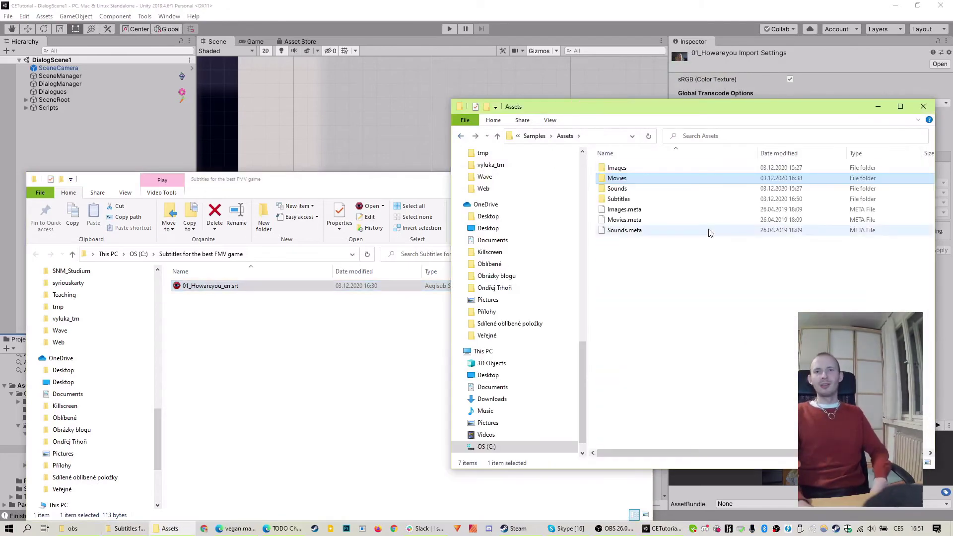
{"action": "key", "text": "Down"}
{"action": "key", "text": "Down"}
{"action": "key", "text": "Return"}
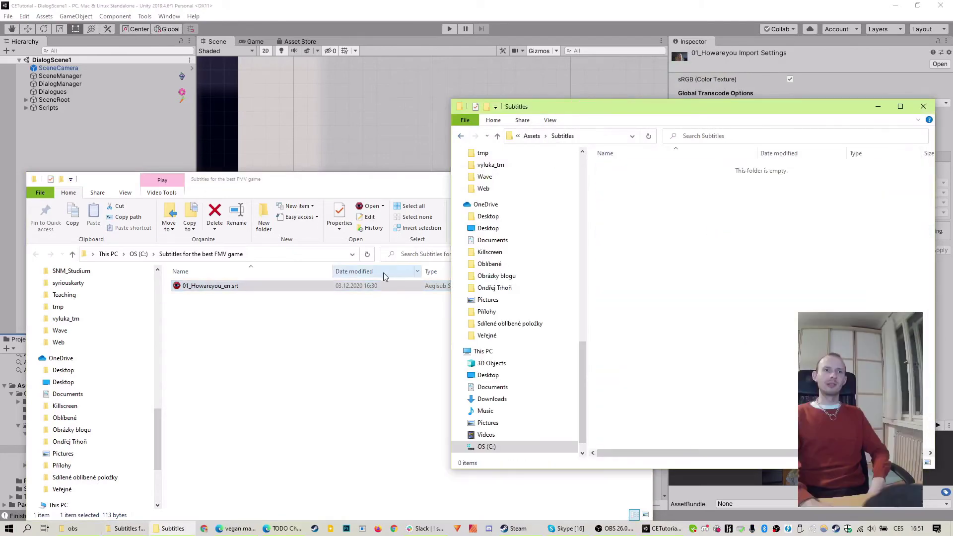
{"action": "left_click_drag", "start_coordinate": [343, 282], "coordinate": [726, 286]}
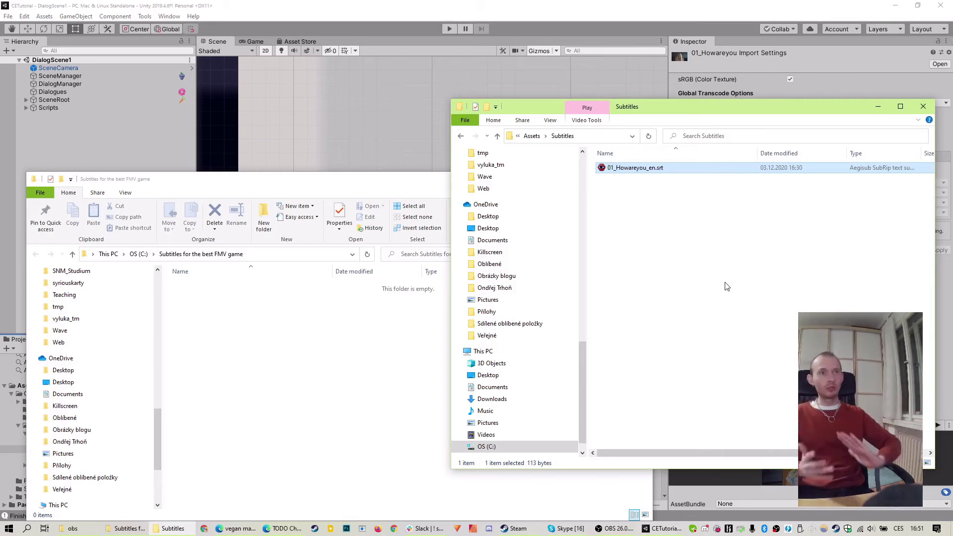
{"action": "left_click", "coordinate": [424, 73]}
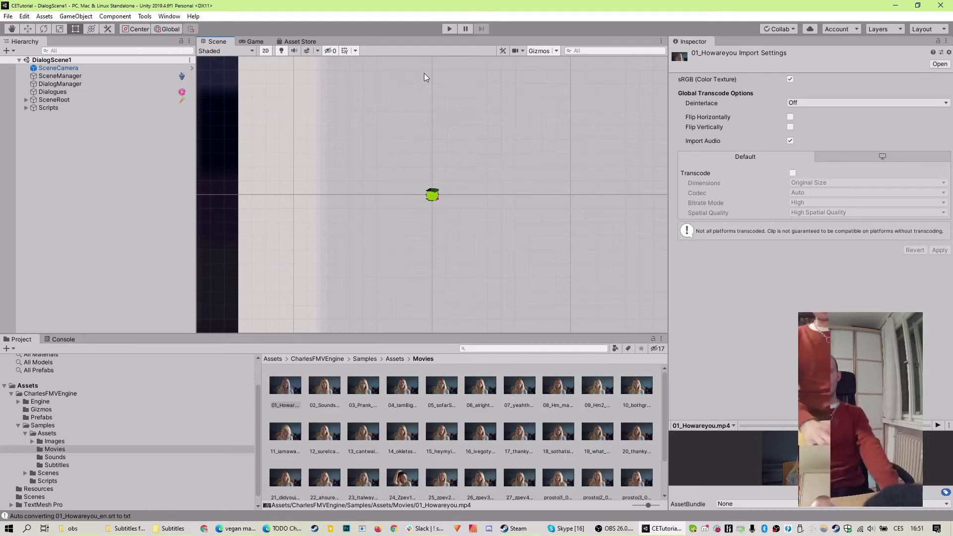
Search the Project for '01' and select the imported 01_Howareyou_en subtitle text asset
{"action": "left_click_drag", "start_coordinate": [423, 73], "coordinate": [175, 405]}
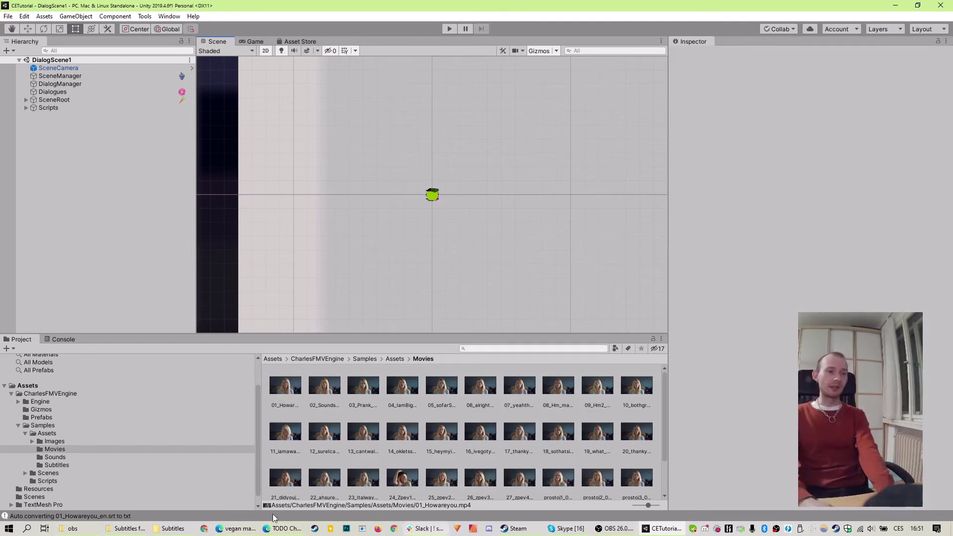
{"action": "key", "text": "alt+Tab"}
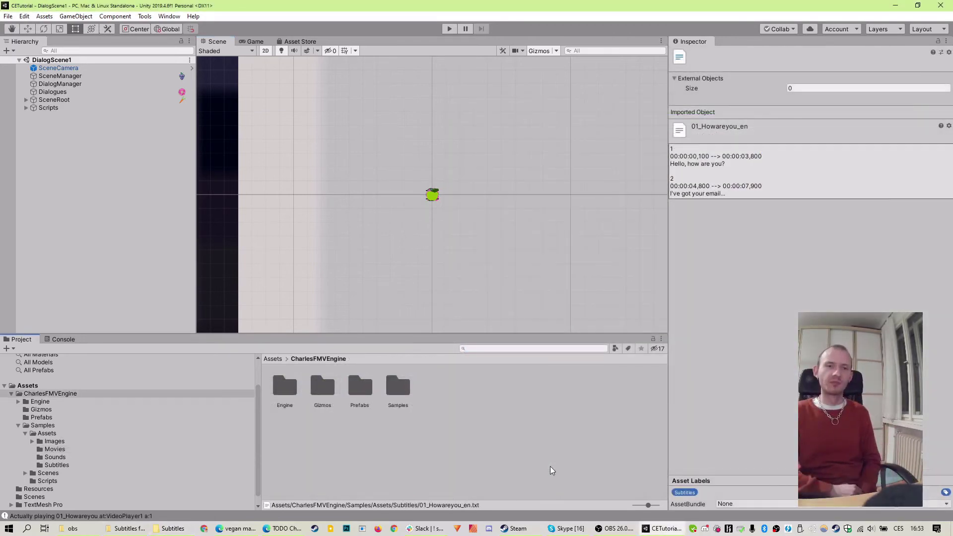
{"action": "left_click", "coordinate": [487, 349]}
{"action": "type", "text": "01"}
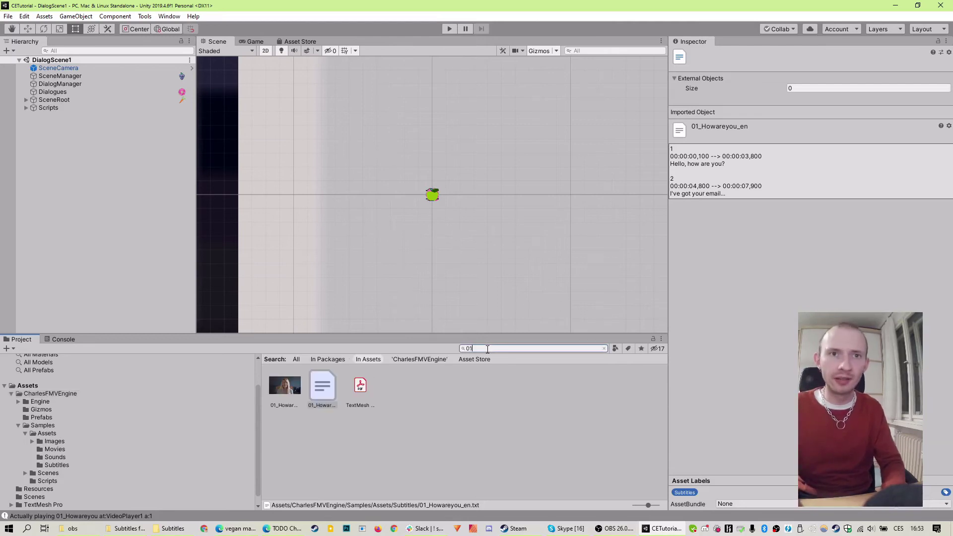
{"action": "key", "text": "Down"}
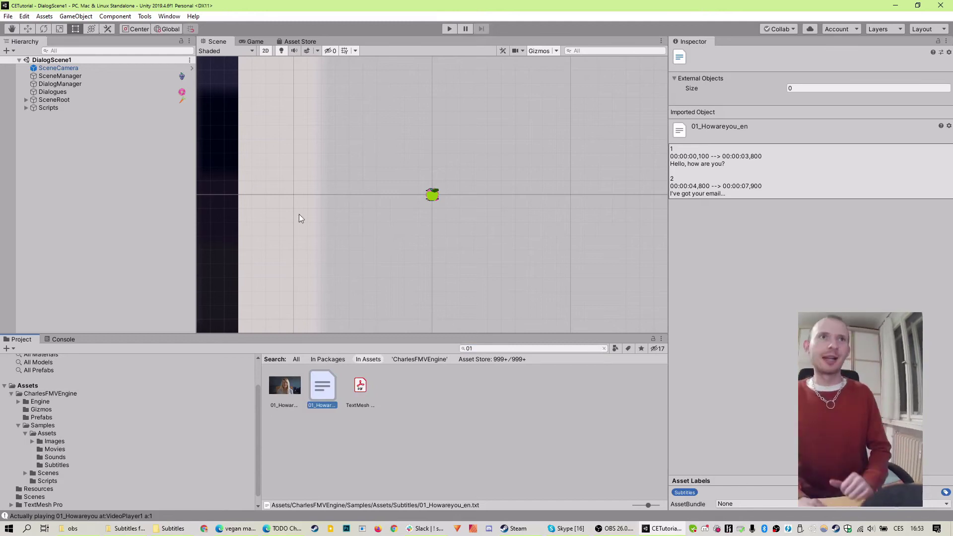
Play the scene, answer the incoming call to start the FMV, and open the in-game menu
{"action": "left_click", "coordinate": [451, 31]}
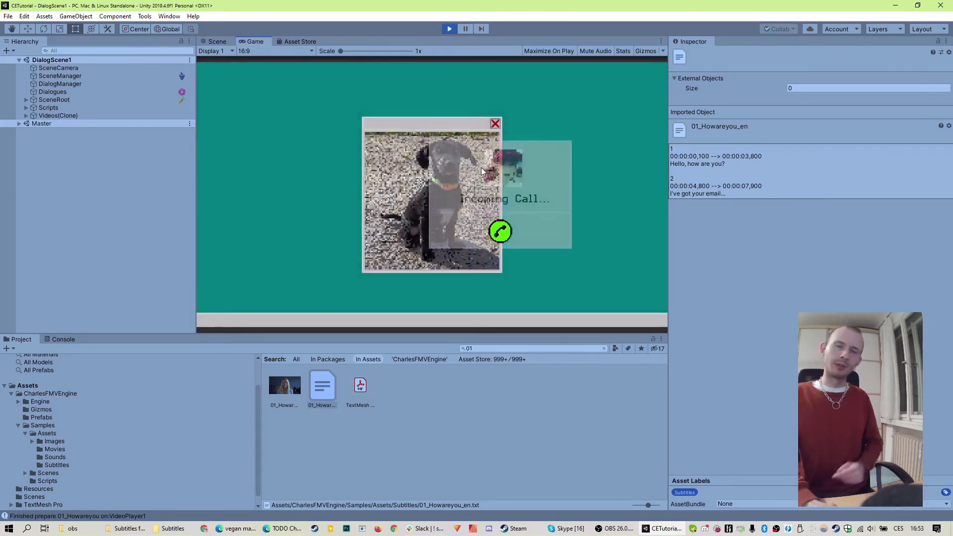
{"action": "left_click", "coordinate": [502, 241]}
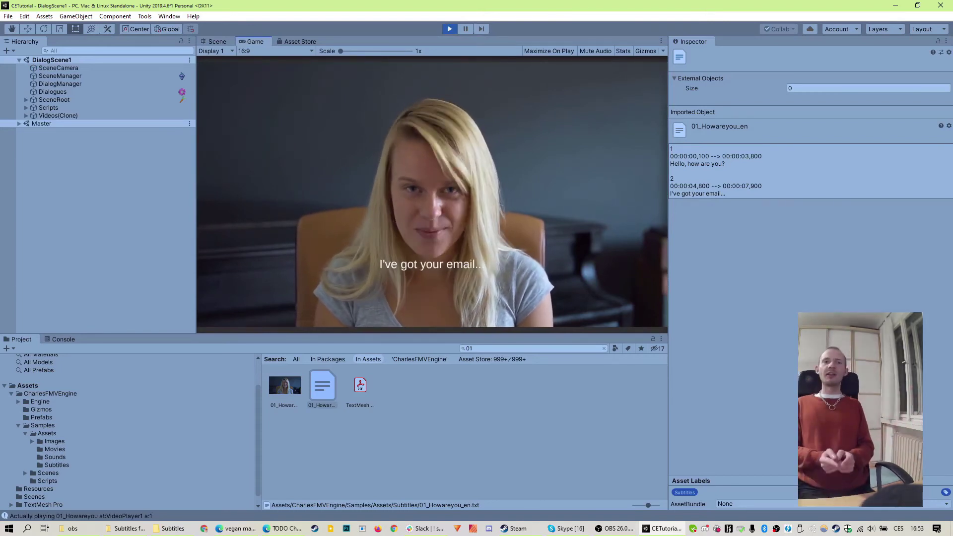
{"action": "left_click", "coordinate": [505, 247]}
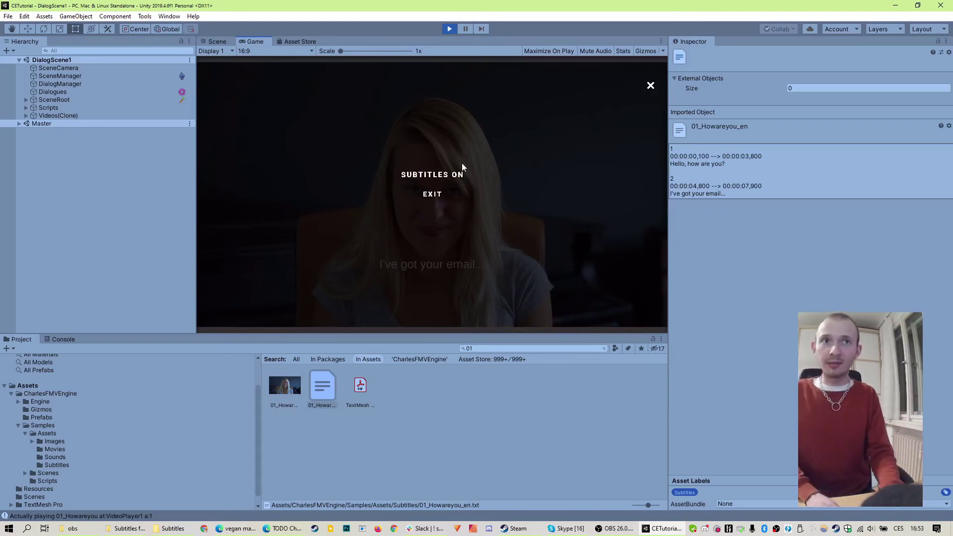
Toggle SUBTITLES ON/OFF off and on twice, resume the video, and stop play mode
{"action": "left_click", "coordinate": [450, 182]}
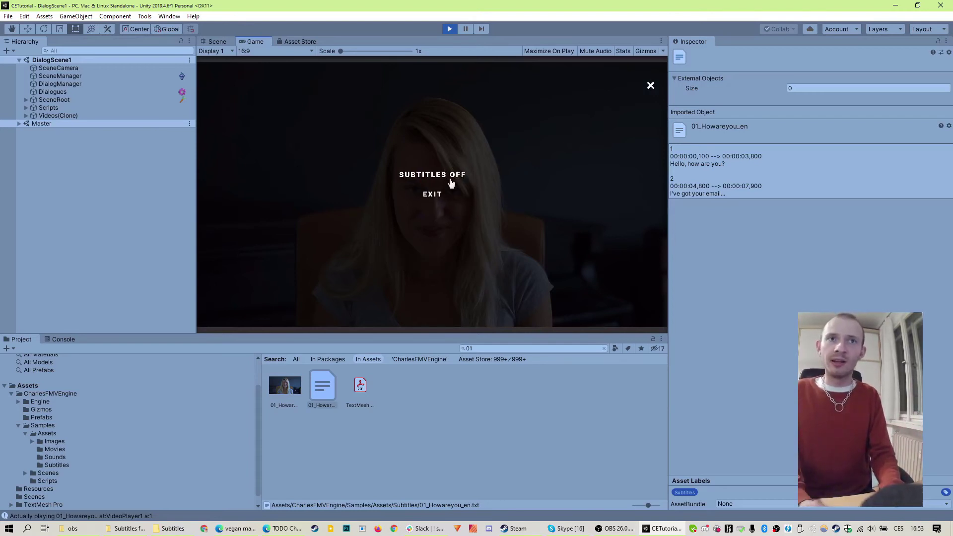
{"action": "left_click", "coordinate": [451, 181]}
{"action": "left_click", "coordinate": [451, 182]}
{"action": "left_click", "coordinate": [451, 182]}
{"action": "key", "text": "Escape"}
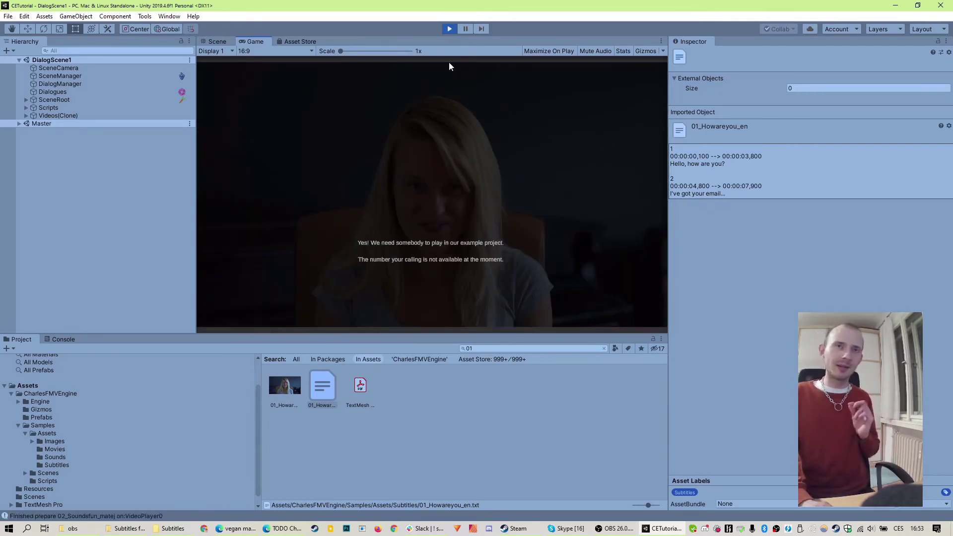
{"action": "left_click", "coordinate": [455, 30]}
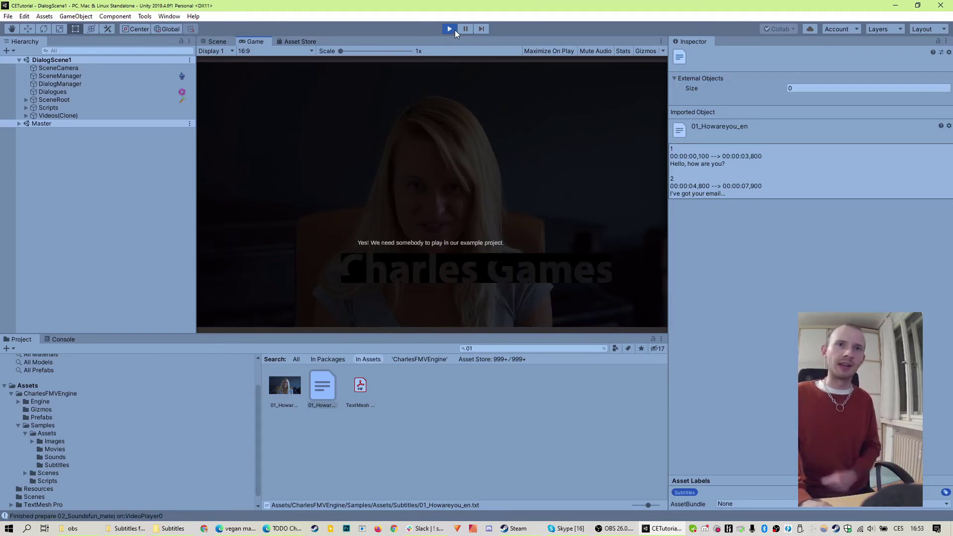
Open the Charles Engine Subtitles Window, look at Import and Export, and expand Import from file
{"action": "left_click", "coordinate": [144, 17]}
{"action": "mouse_move", "coordinate": [183, 28]}
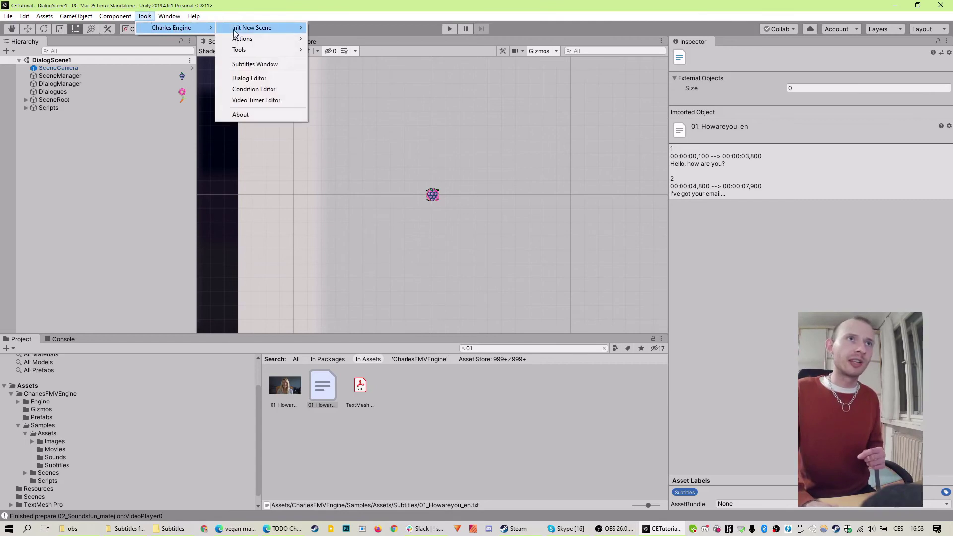
{"action": "left_click", "coordinate": [255, 63]}
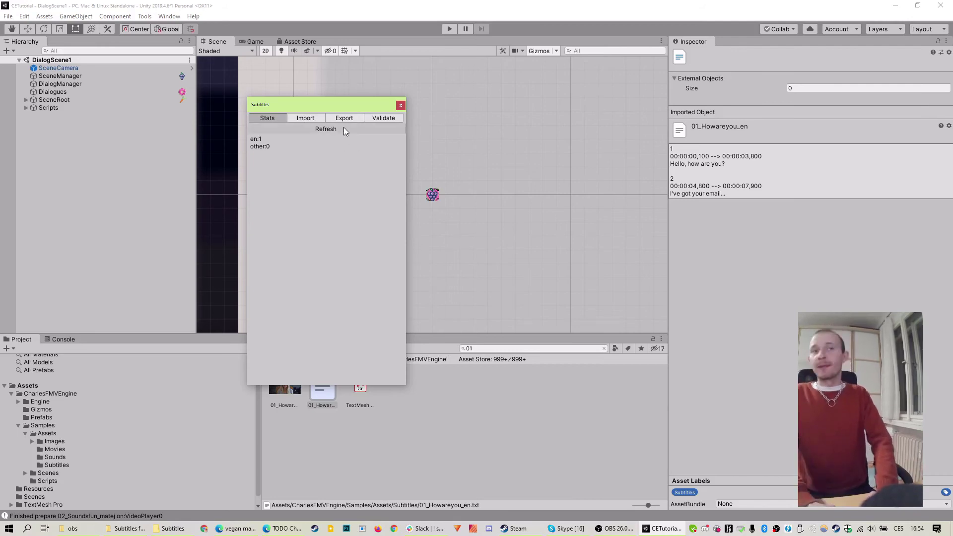
{"action": "left_click", "coordinate": [312, 118]}
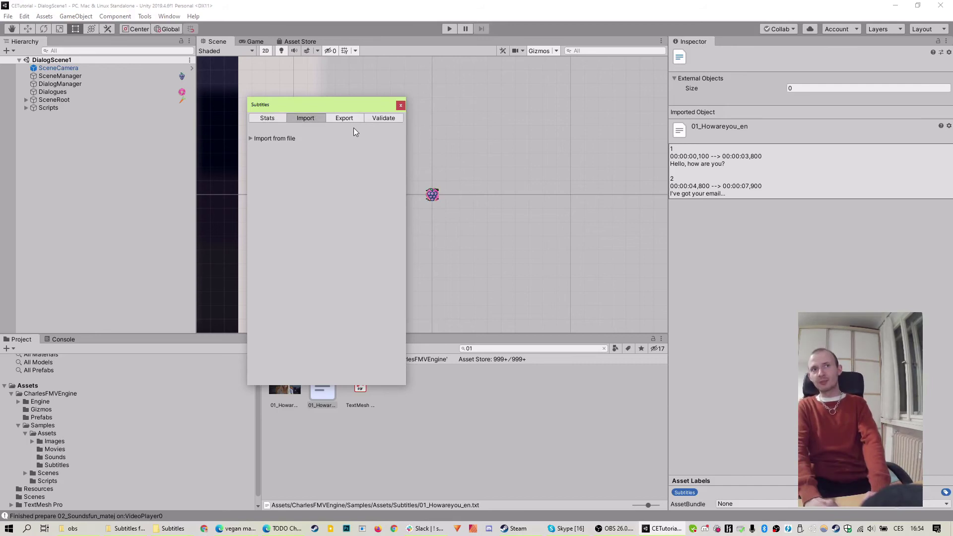
{"action": "left_click", "coordinate": [346, 119]}
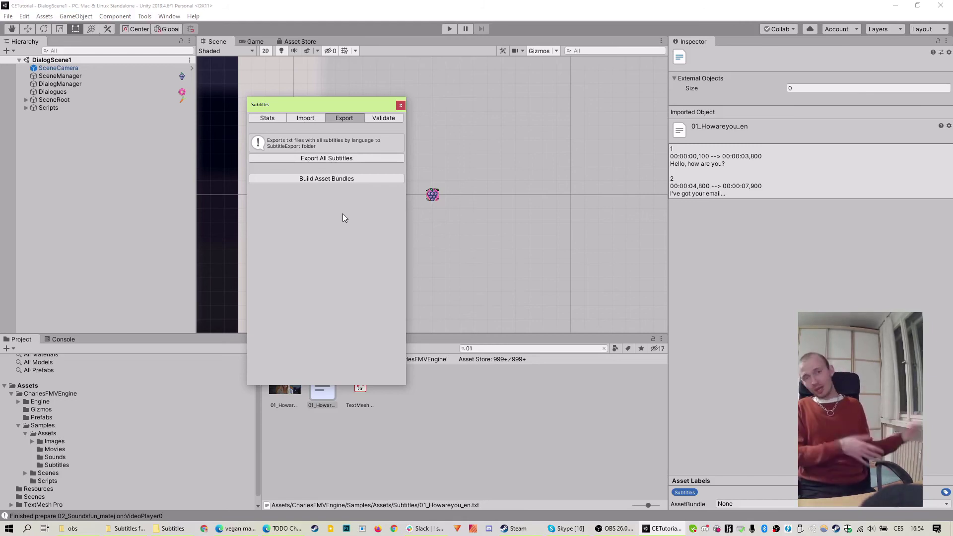
{"action": "left_click", "coordinate": [318, 121]}
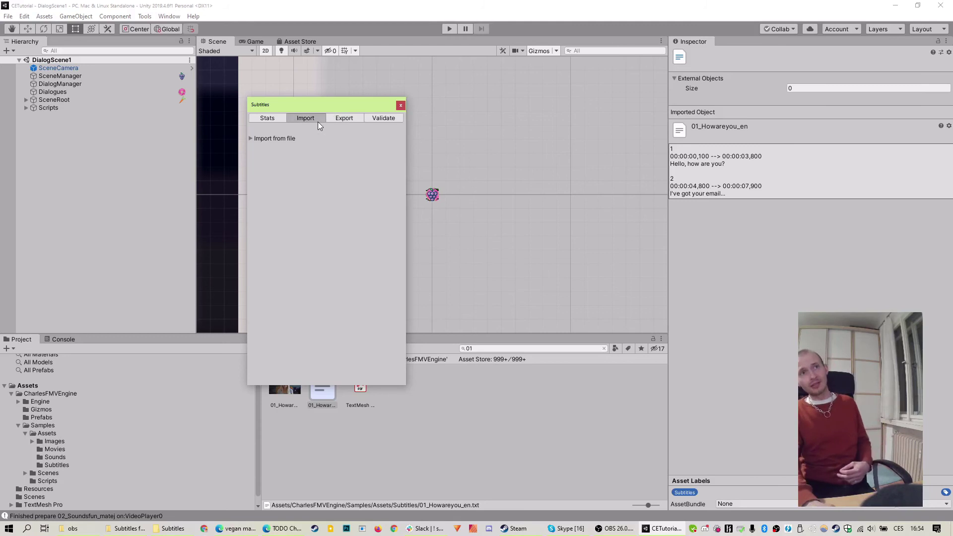
{"action": "left_click", "coordinate": [253, 138]}
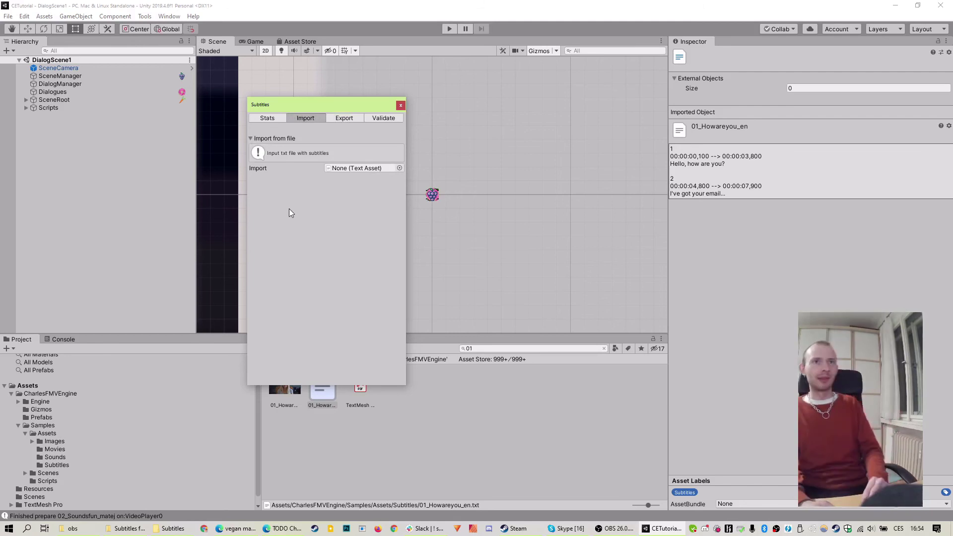
Run 'Validate all dialog scenes', clear the results log, and close the Subtitles window
{"action": "left_click", "coordinate": [379, 122]}
{"action": "left_click", "coordinate": [293, 148]}
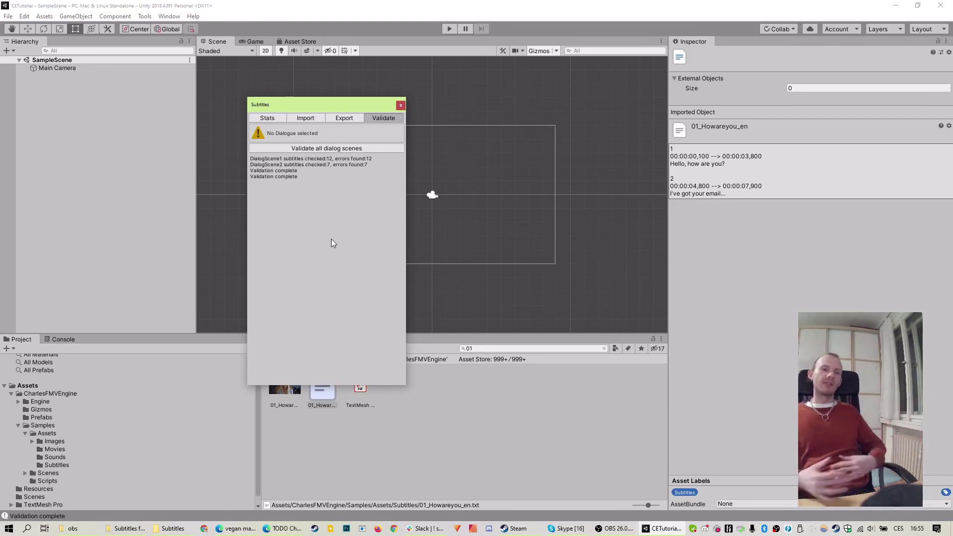
{"action": "left_click", "coordinate": [371, 148]}
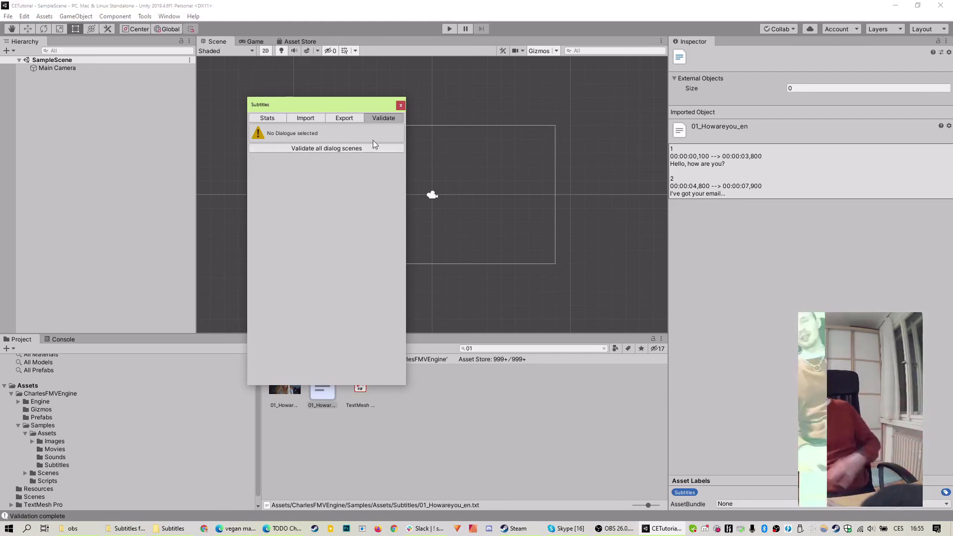
{"action": "left_click", "coordinate": [401, 106]}
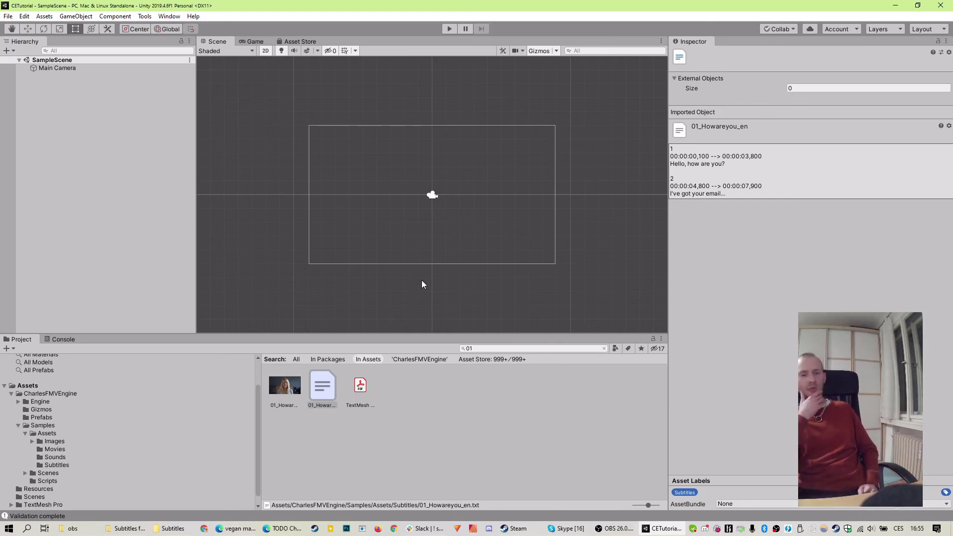